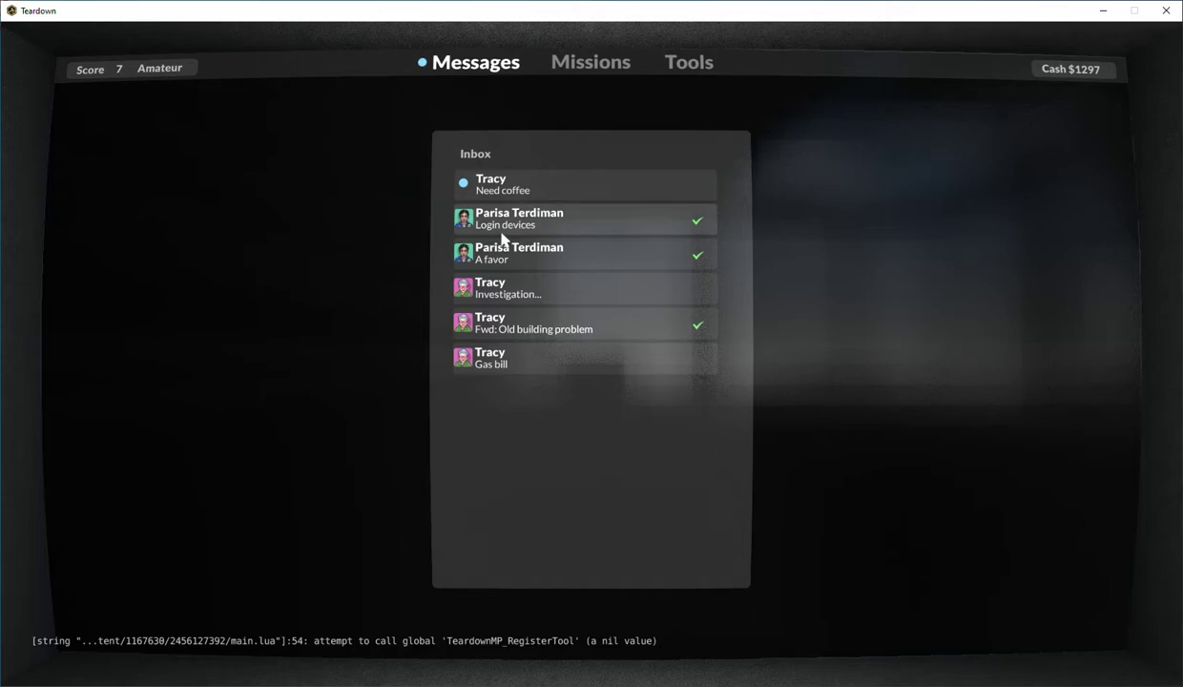
Replay The Lee computers mission at Lee Chemicals from the 'A favor' message
{"action": "left_click", "coordinate": [503, 254]}
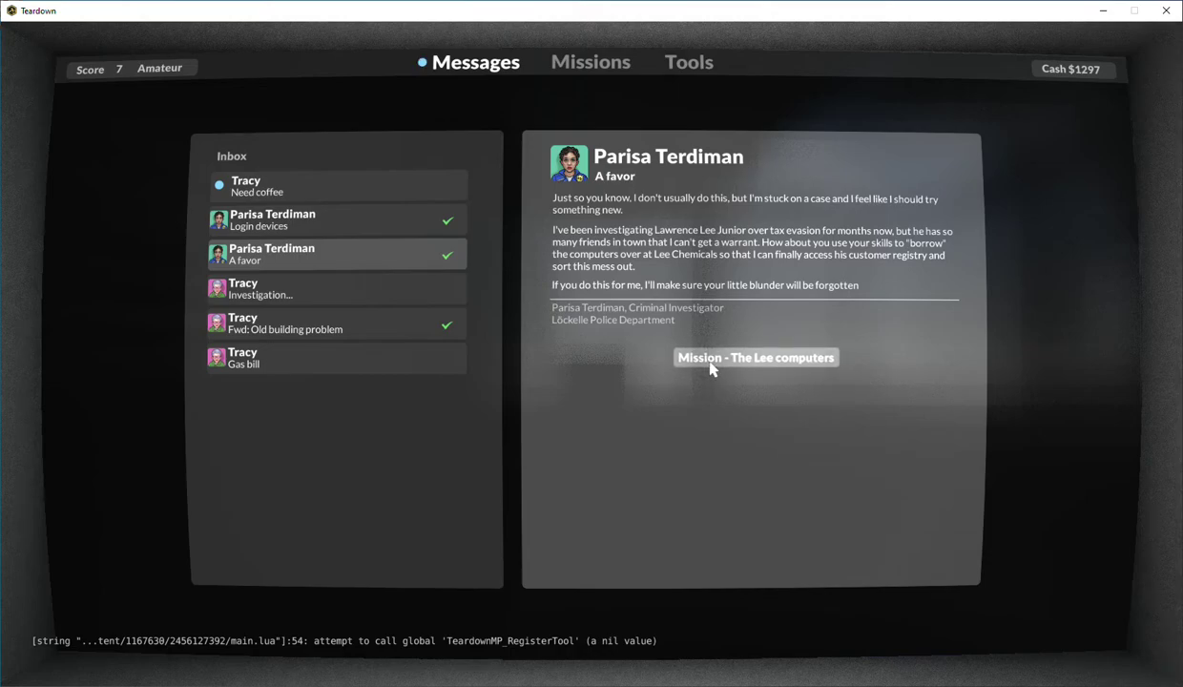
{"action": "left_click", "coordinate": [710, 363]}
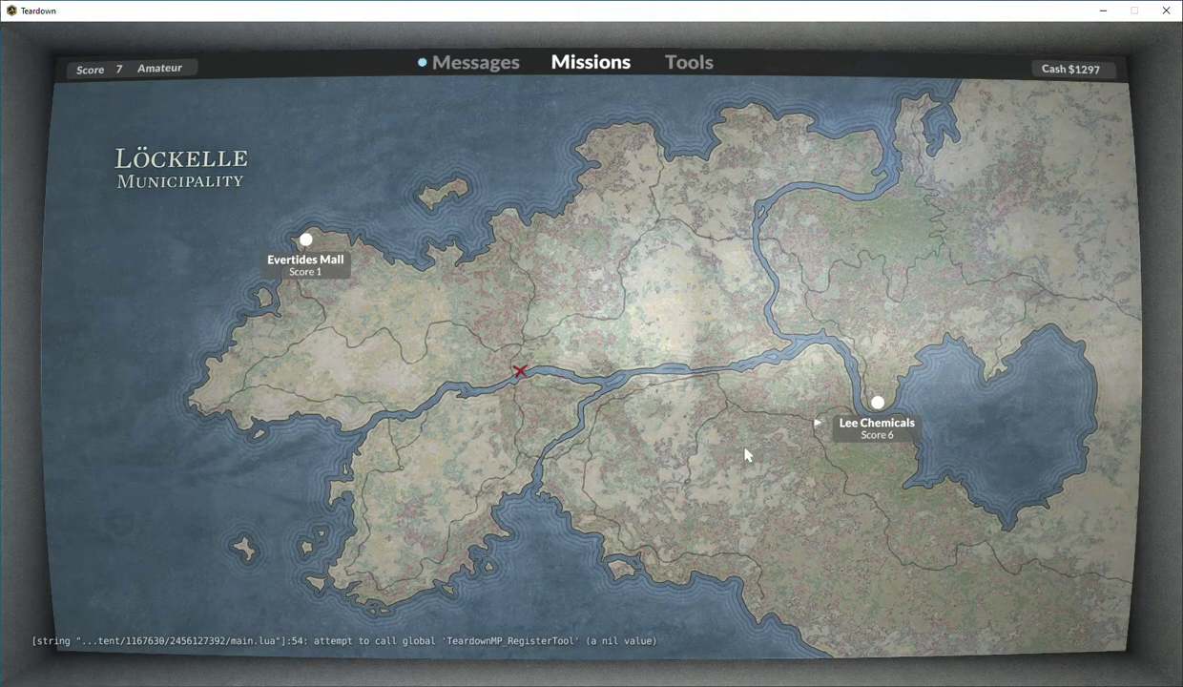
{"action": "left_click", "coordinate": [840, 440]}
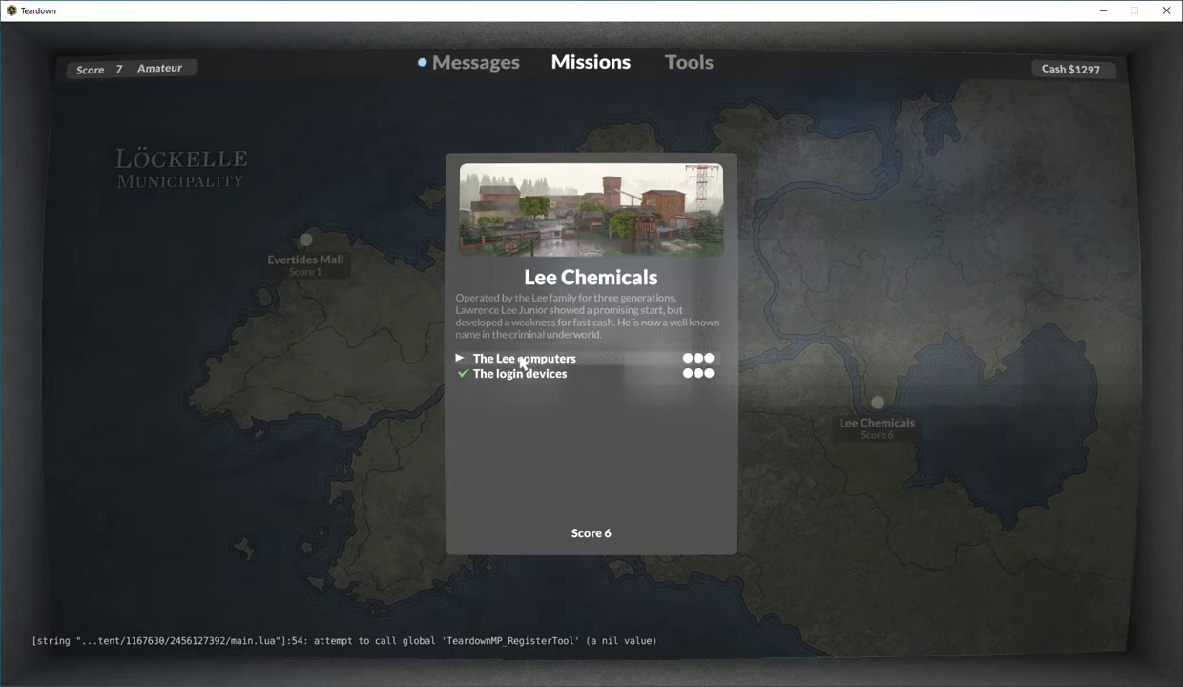
{"action": "left_click", "coordinate": [743, 482]}
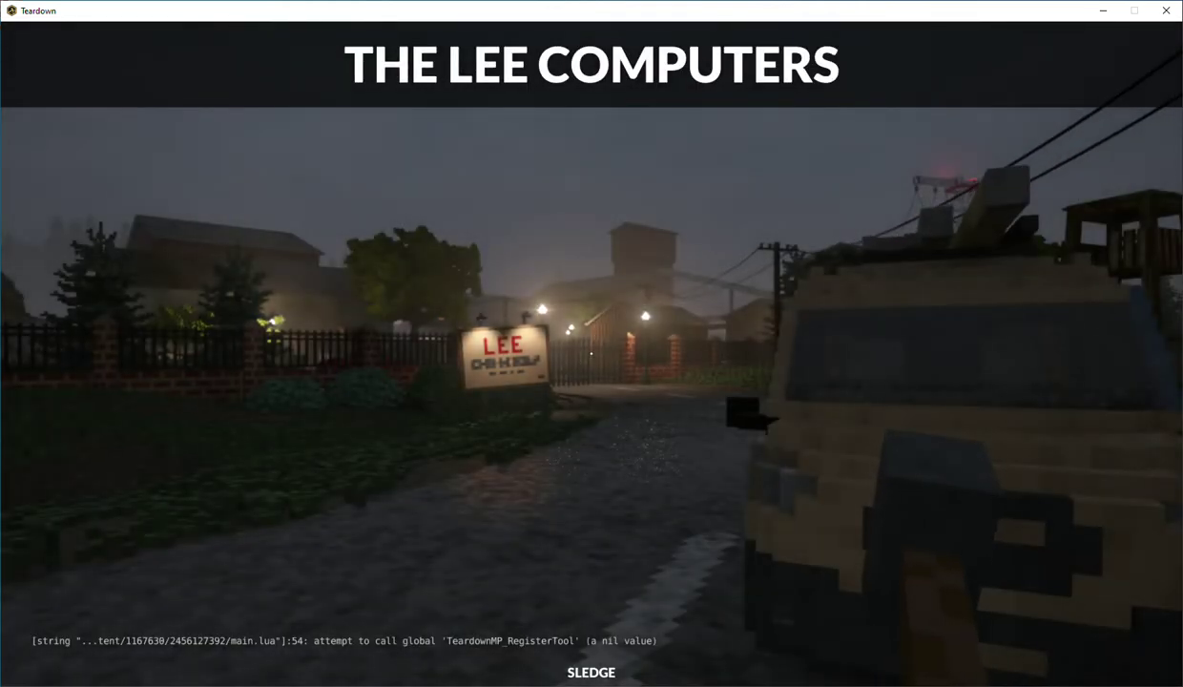
Smash into the wooden house and pick up the first computer target
{"action": "key", "text": "w"}
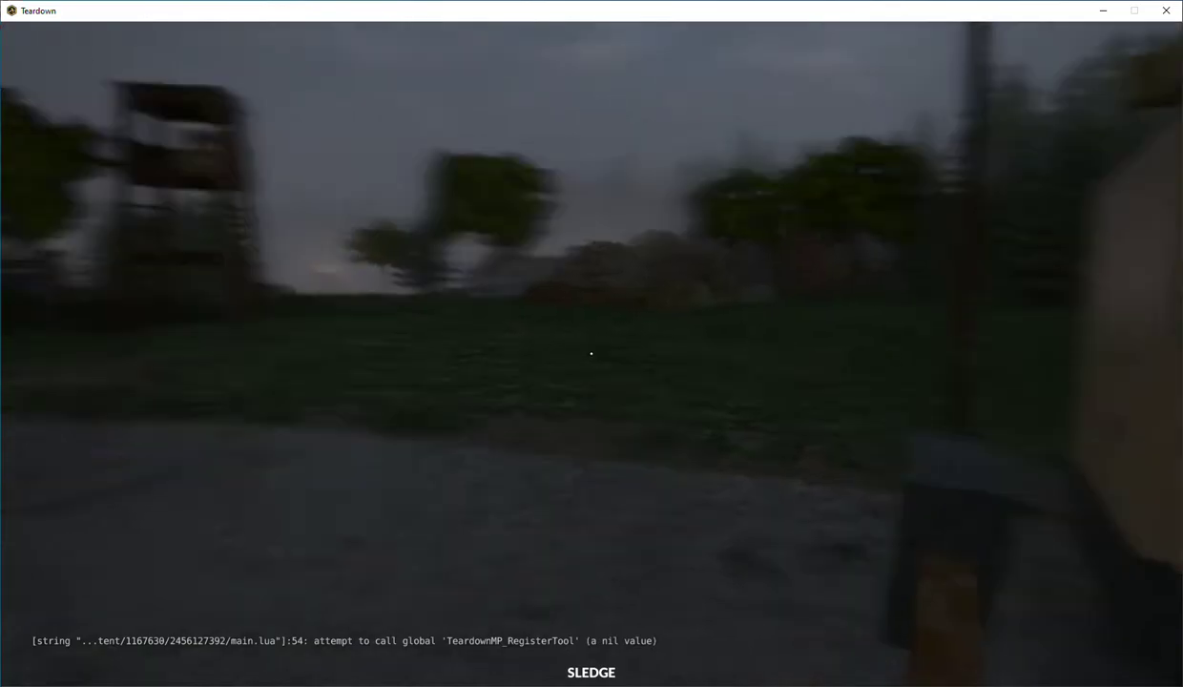
{"action": "key", "text": "w"}
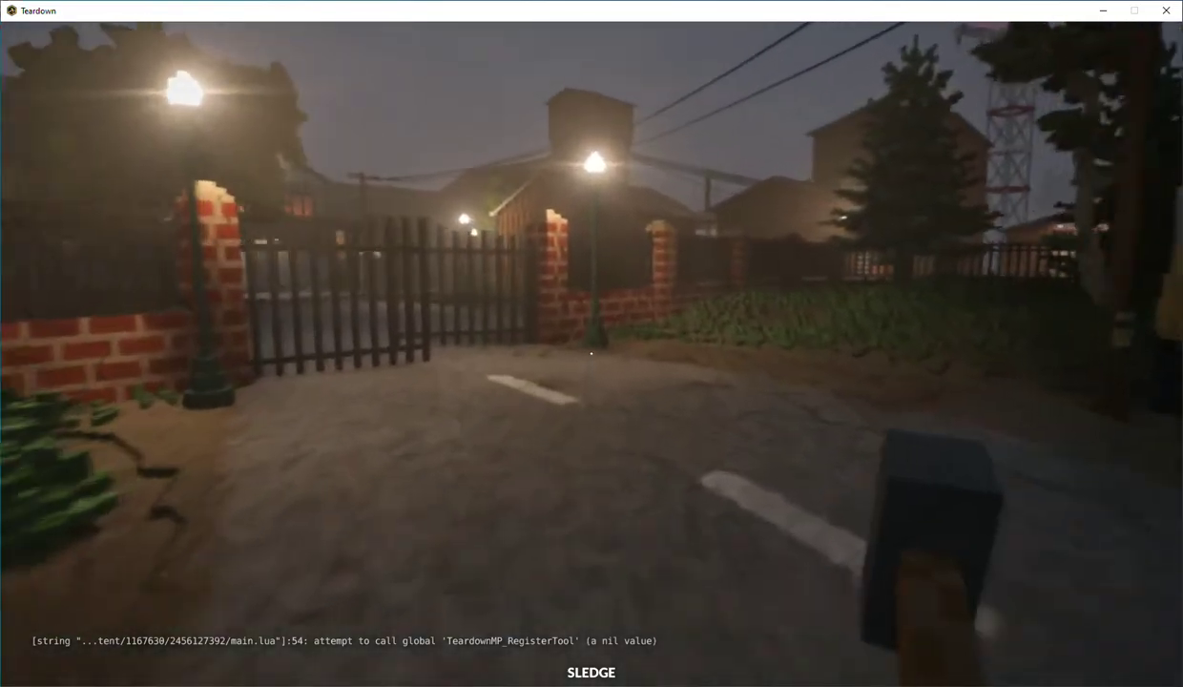
{"action": "key", "text": "w"}
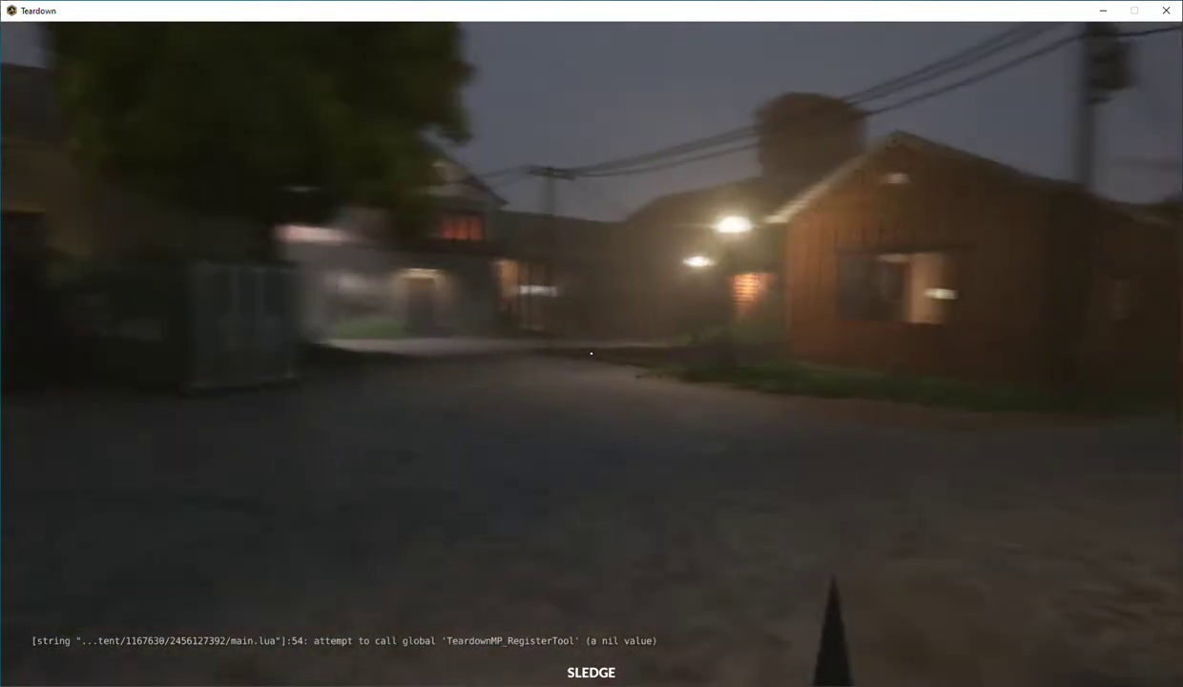
{"action": "key", "text": "w"}
{"action": "key", "text": "w"}
{"action": "left_click", "coordinate": [591, 354]}
{"action": "key", "text": "w"}
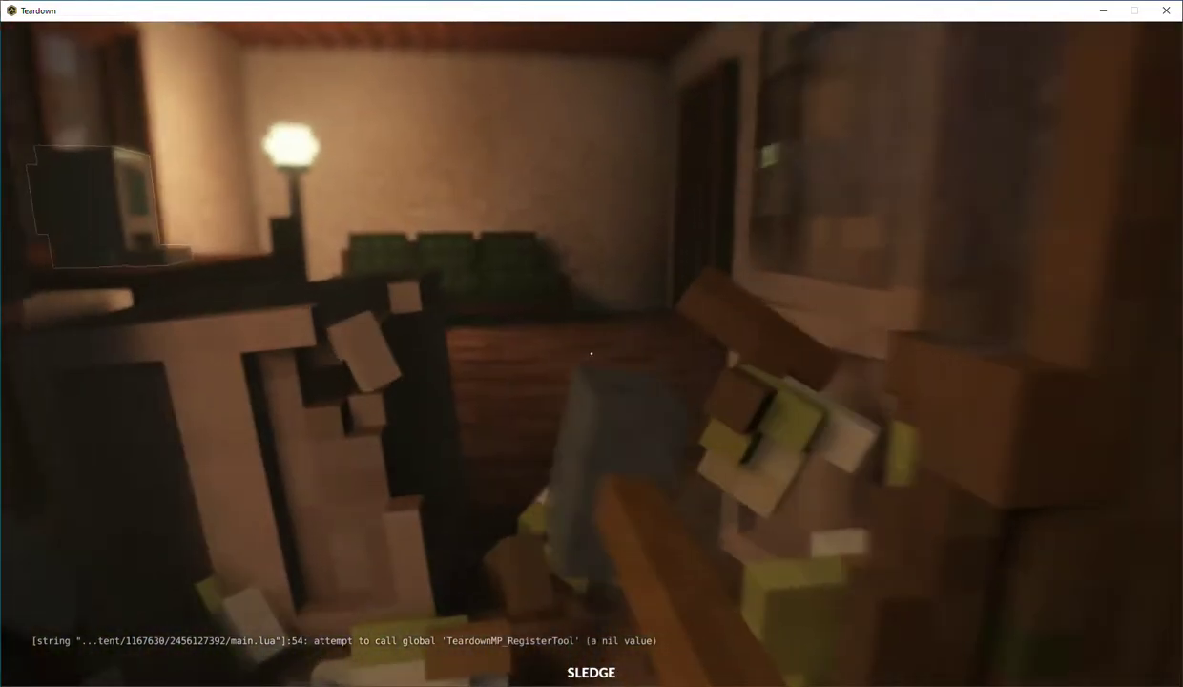
{"action": "left_click", "coordinate": [592, 354]}
{"action": "key", "text": "w"}
{"action": "key", "text": "e"}
{"action": "key", "text": "w"}
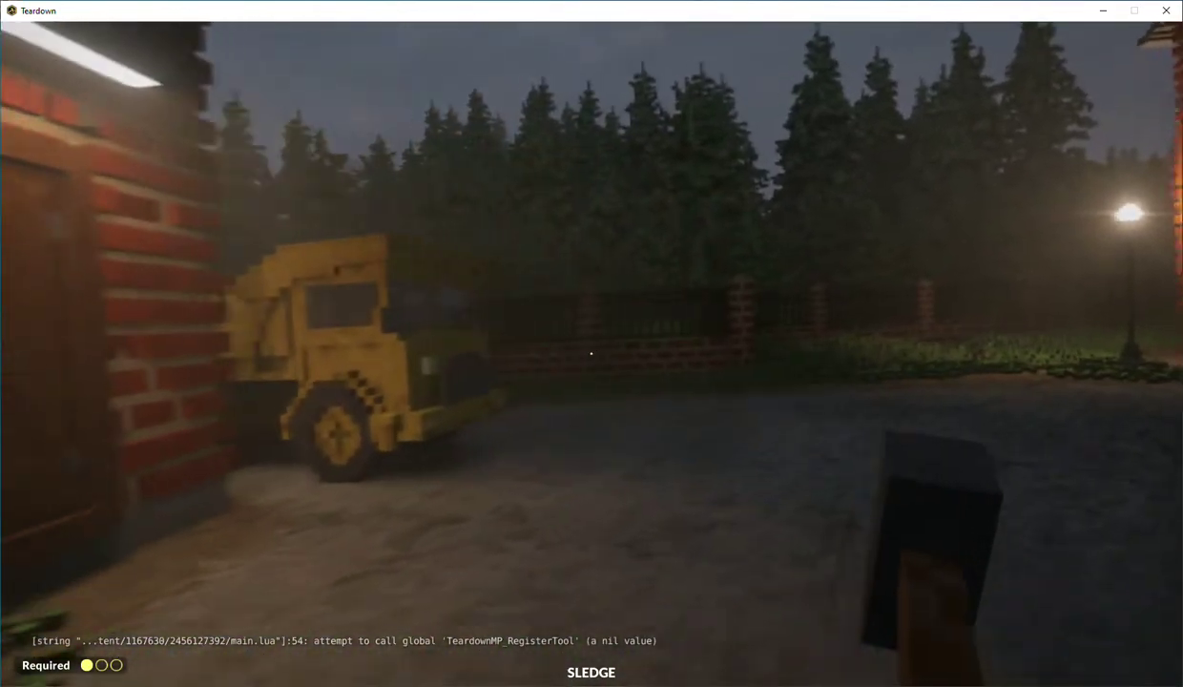
Drive the yellow truck into the building to clear the second target
{"action": "key", "text": "w"}
{"action": "key", "text": "w"}
{"action": "key", "text": "e"}
{"action": "key", "text": "w"}
{"action": "key", "text": "w"}
{"action": "key", "text": "w"}
{"action": "key", "text": "w"}
{"action": "key", "text": "e"}
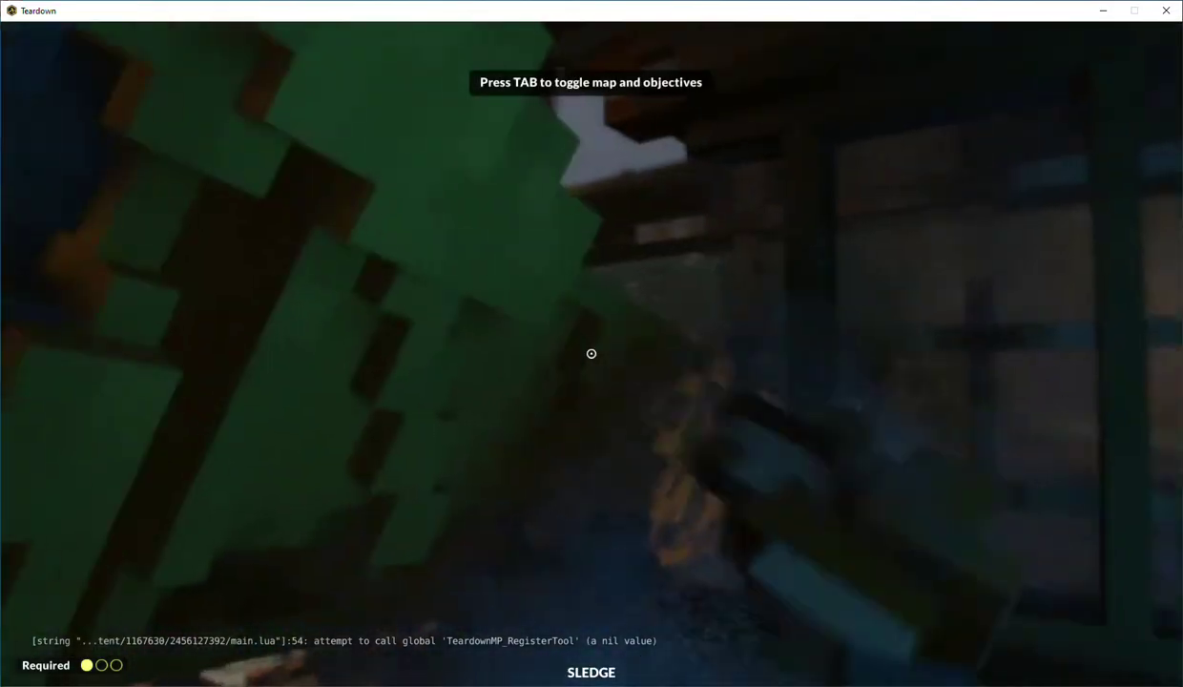
{"action": "key", "text": "w"}
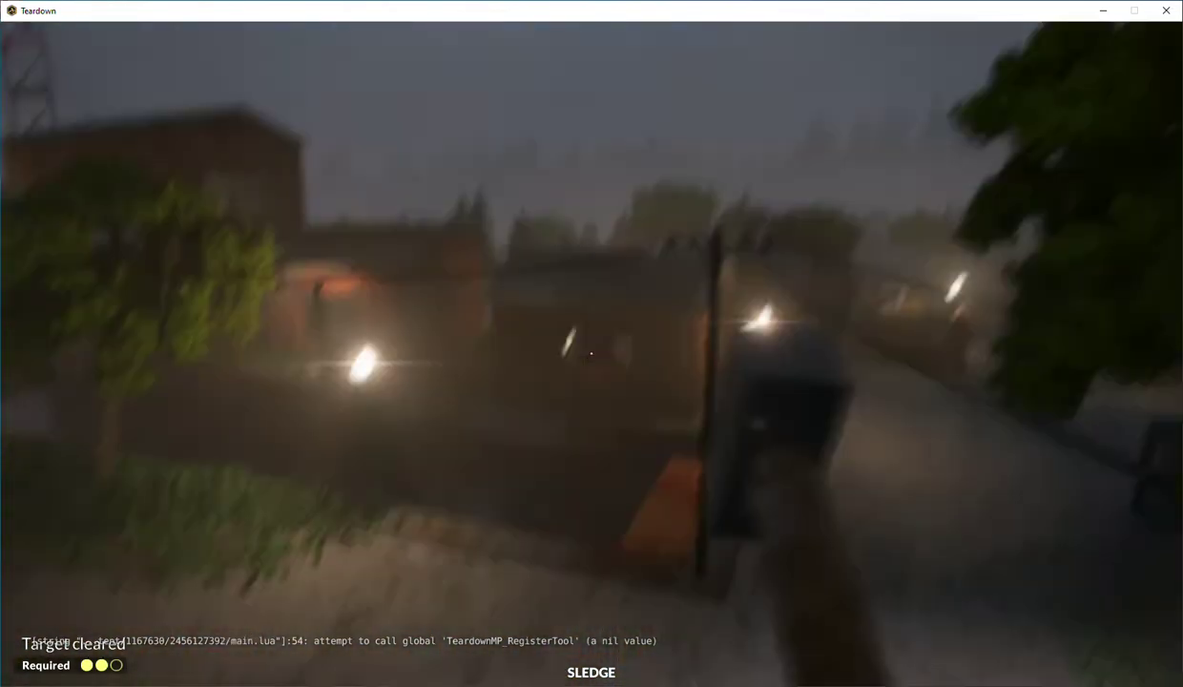
{"action": "key", "text": "w"}
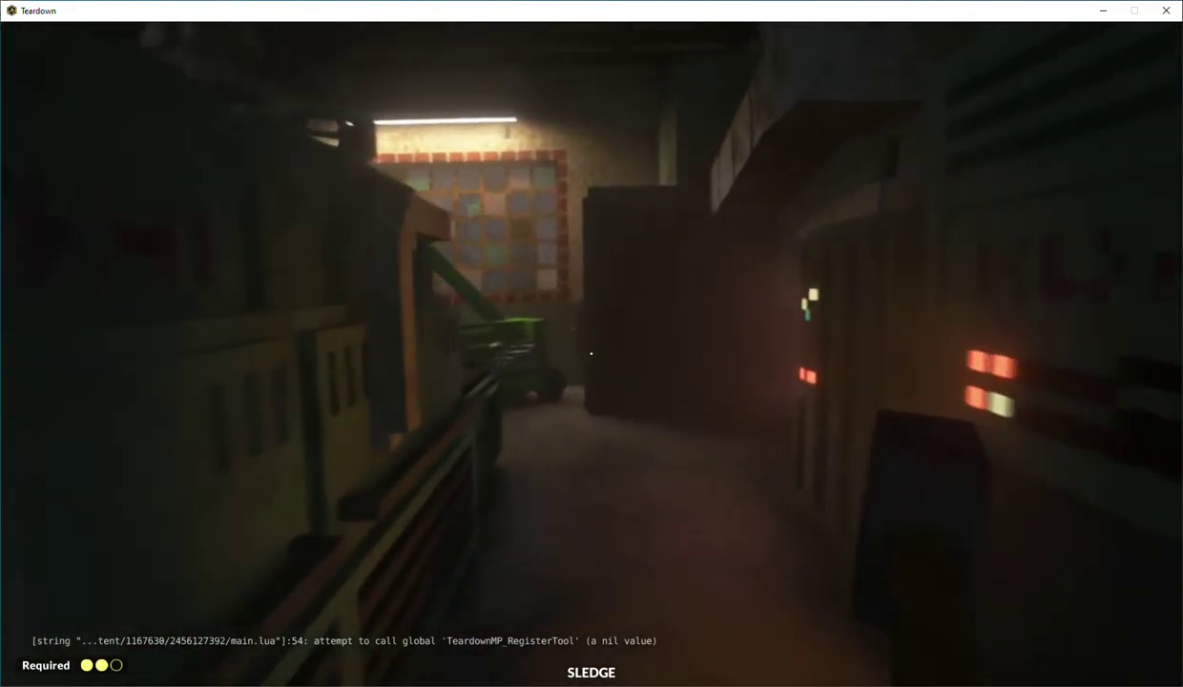
Ride the boom lift, then sledge a hole through the tiled floor to the third target
{"action": "key", "text": "w"}
{"action": "key", "text": "e"}
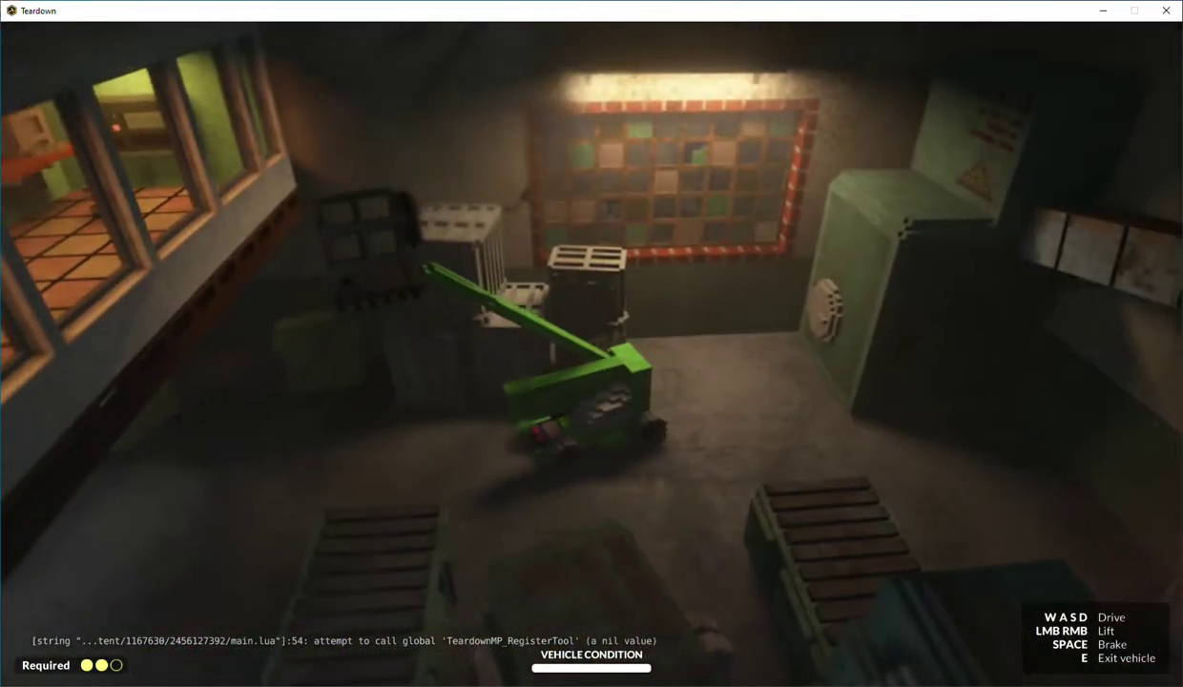
{"action": "key", "text": "e"}
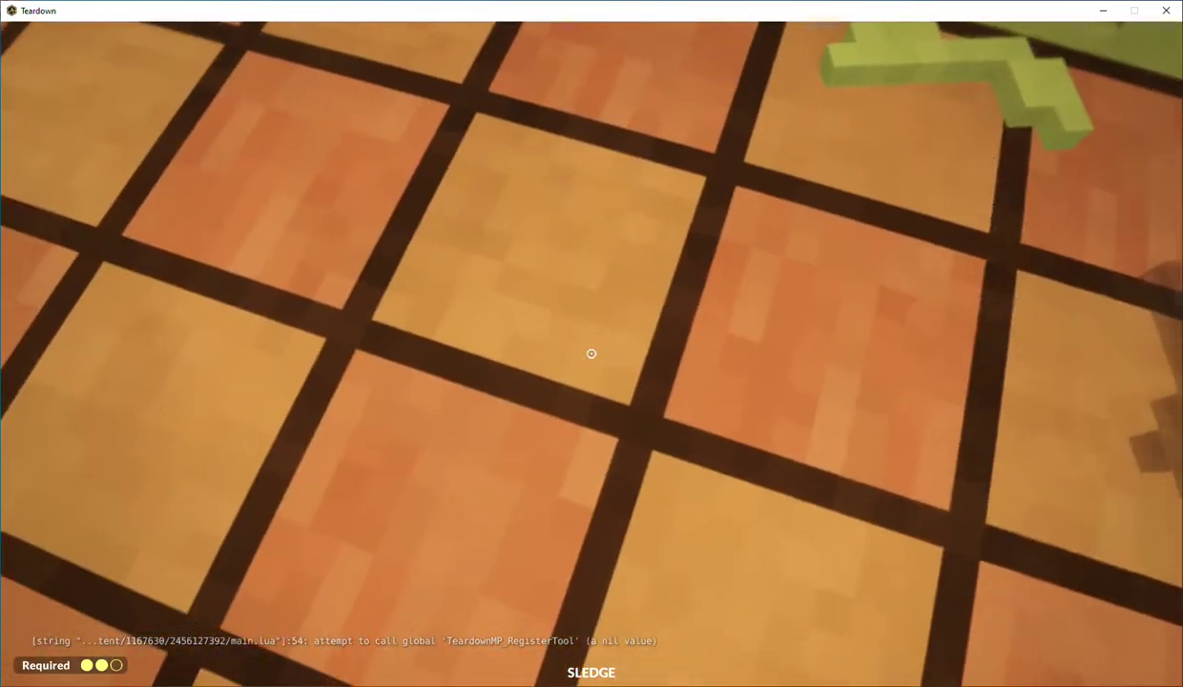
{"action": "left_click", "coordinate": [590, 354]}
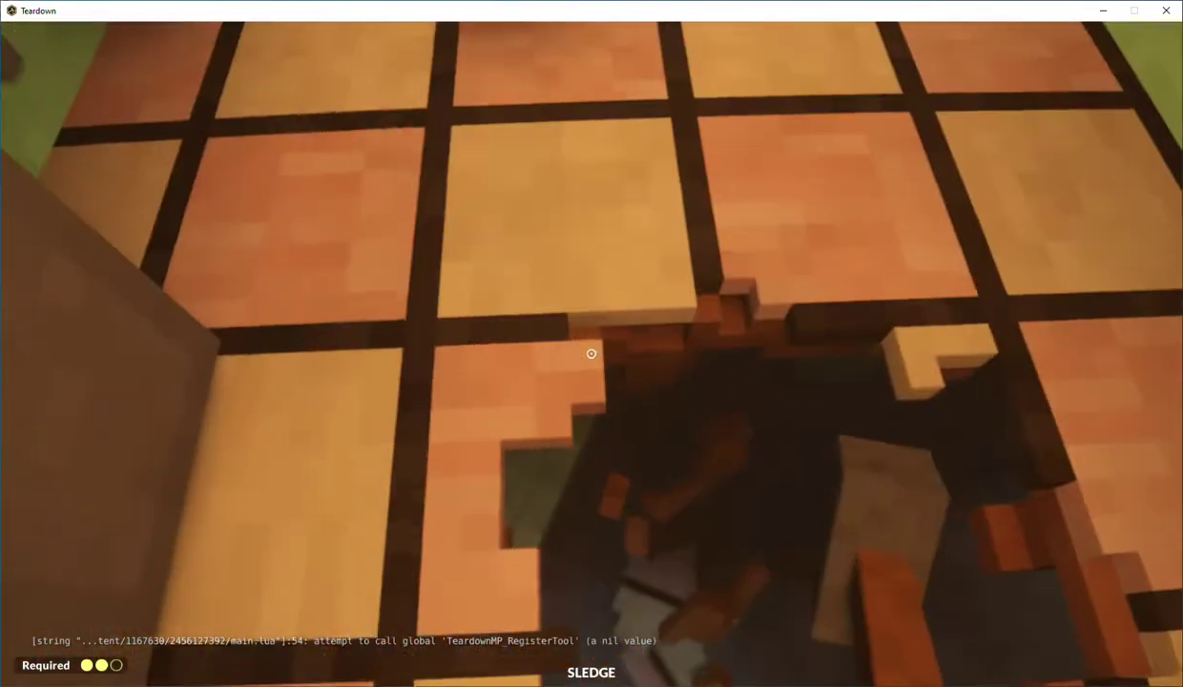
{"action": "left_click", "coordinate": [590, 354]}
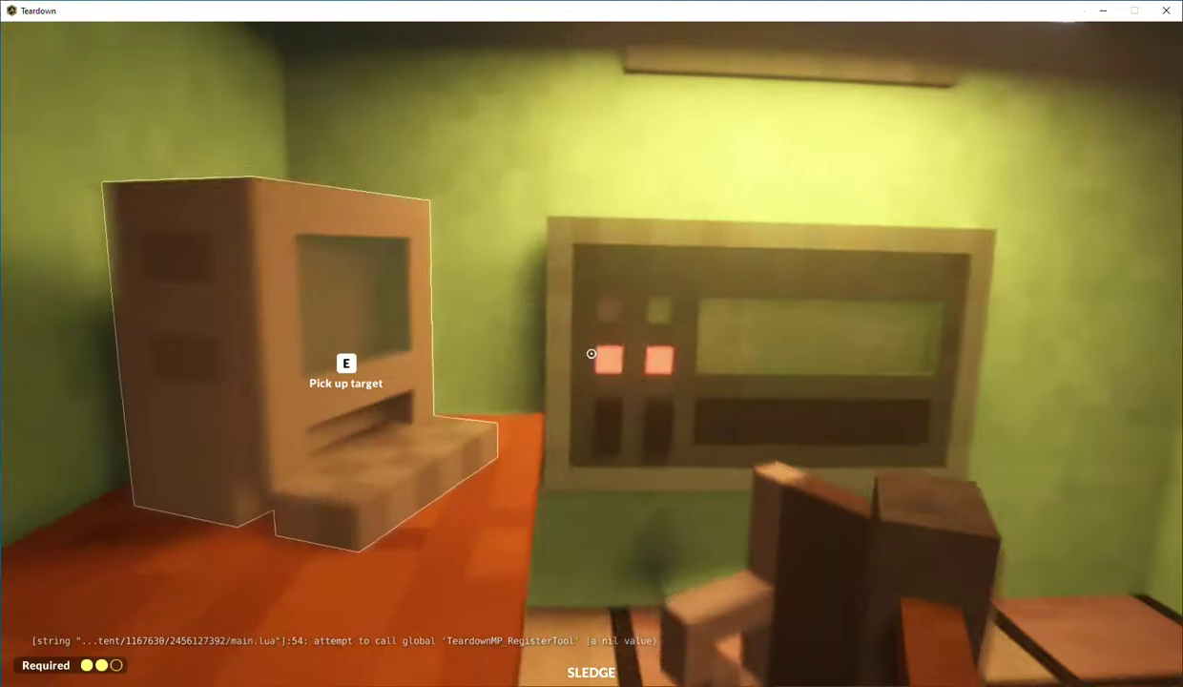
Pick up the final computer and board the escape van, earning a new highscore
{"action": "key", "text": "e"}
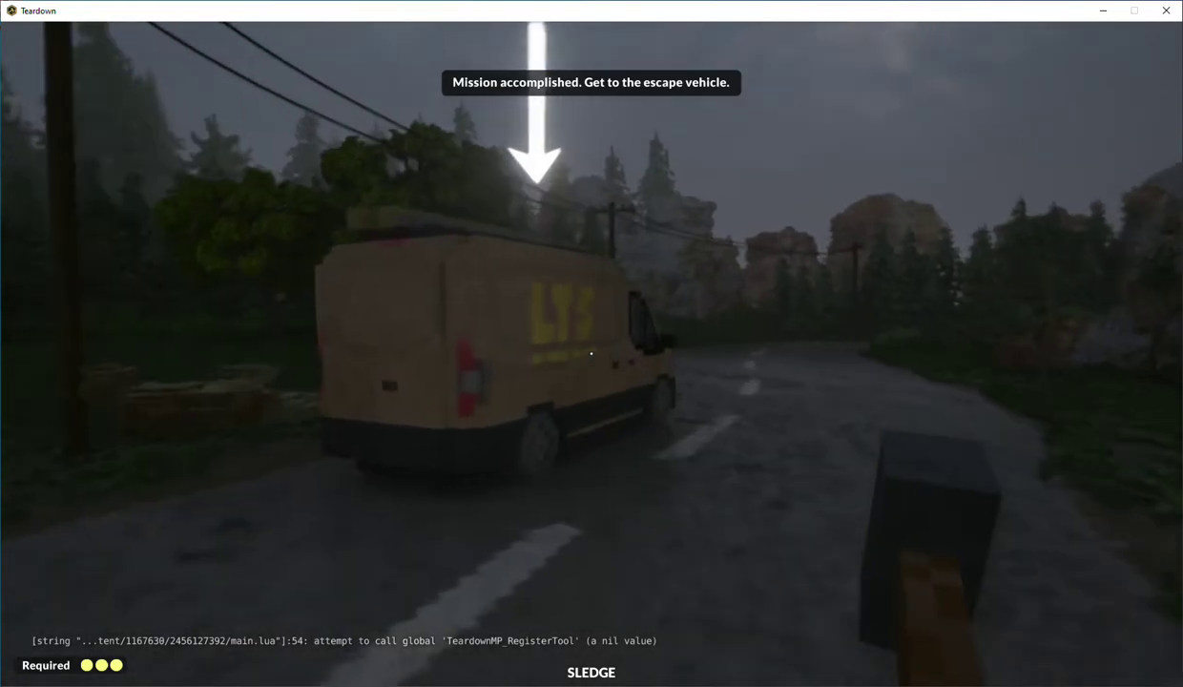
{"action": "key", "text": "e"}
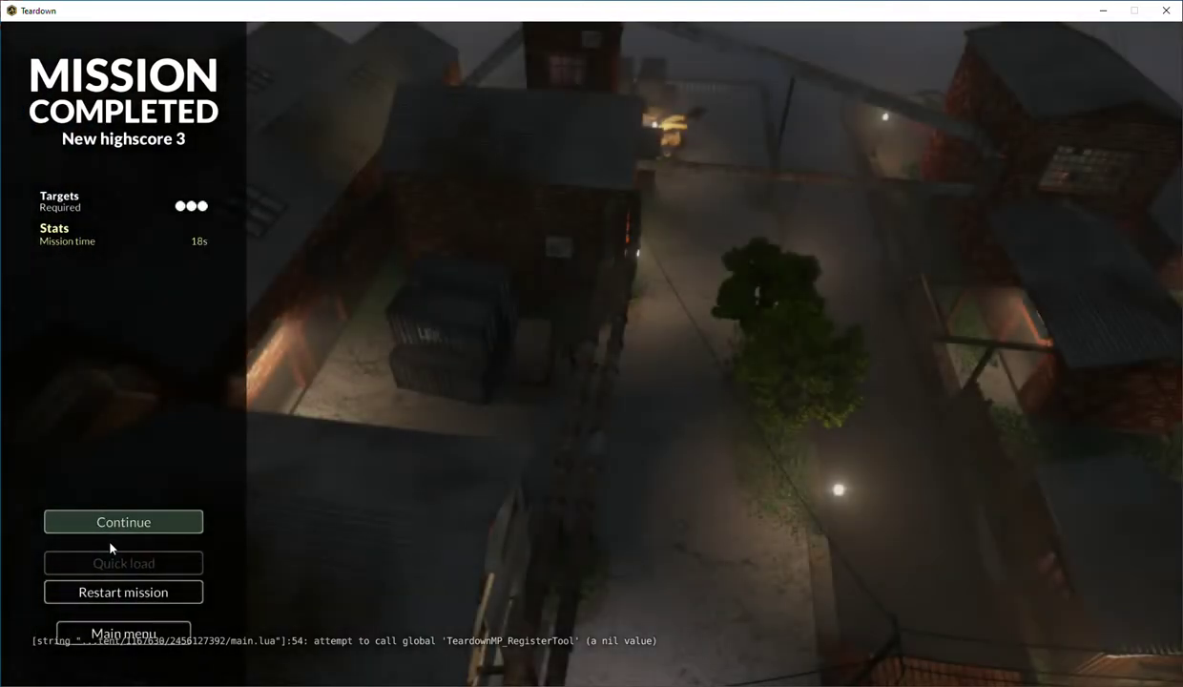
Continue from Mission Completed and use the hub computer to view the message inbox
{"action": "left_click", "coordinate": [85, 532]}
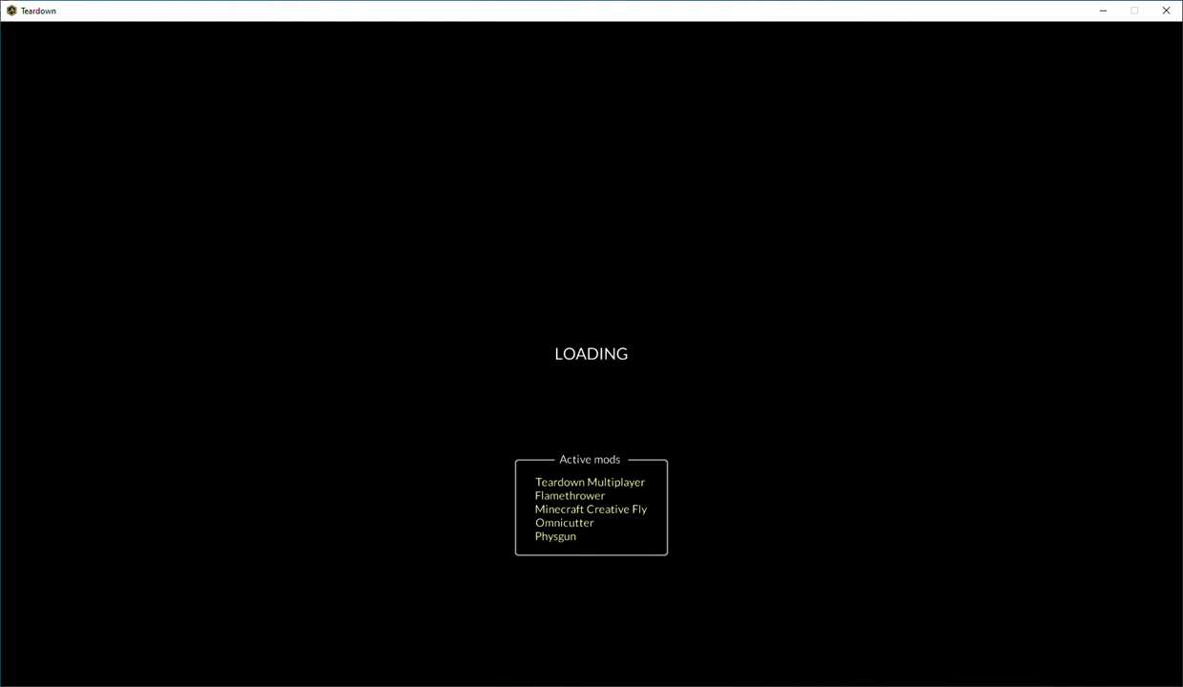
{"action": "key", "text": "w"}
{"action": "key", "text": "w"}
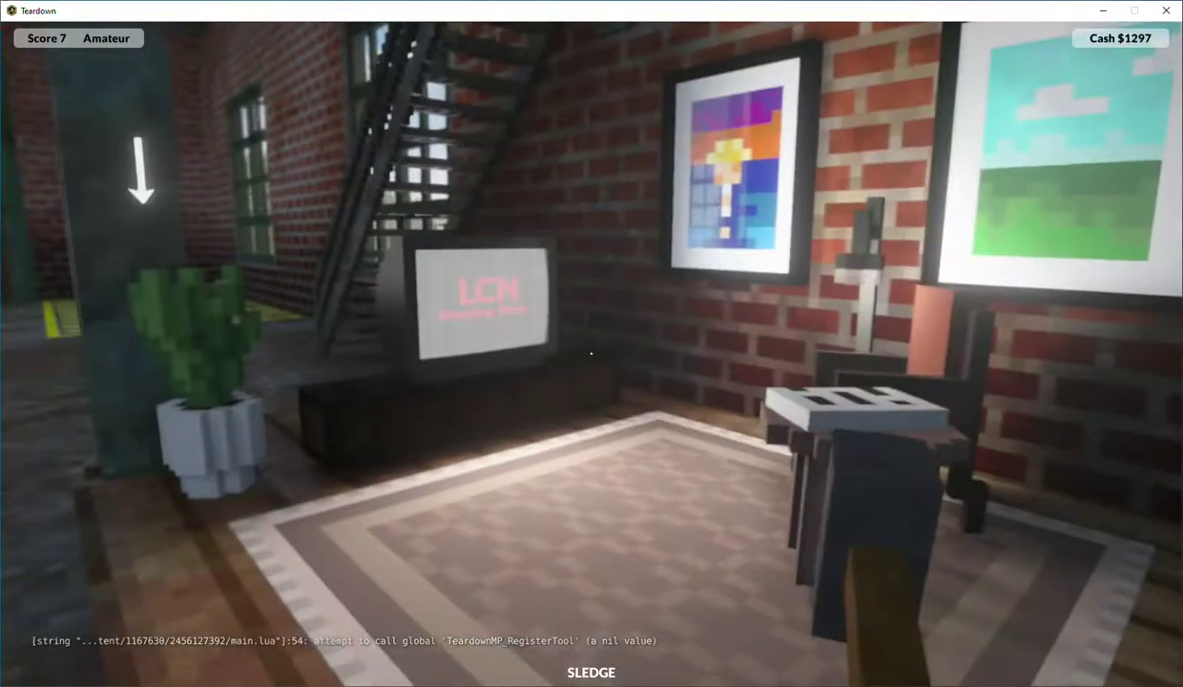
{"action": "key", "text": "w"}
{"action": "key", "text": "e"}
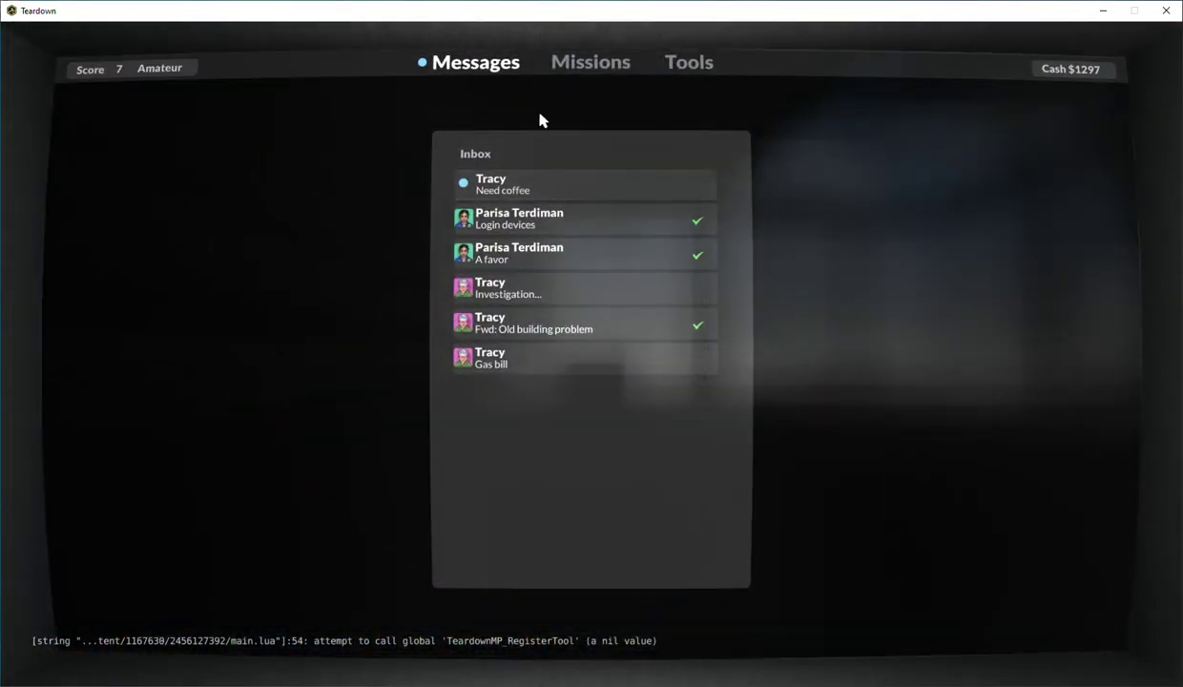
Replay The login devices mission at Lee Chemicals from the 'Login devices' message
{"action": "left_click", "coordinate": [495, 222]}
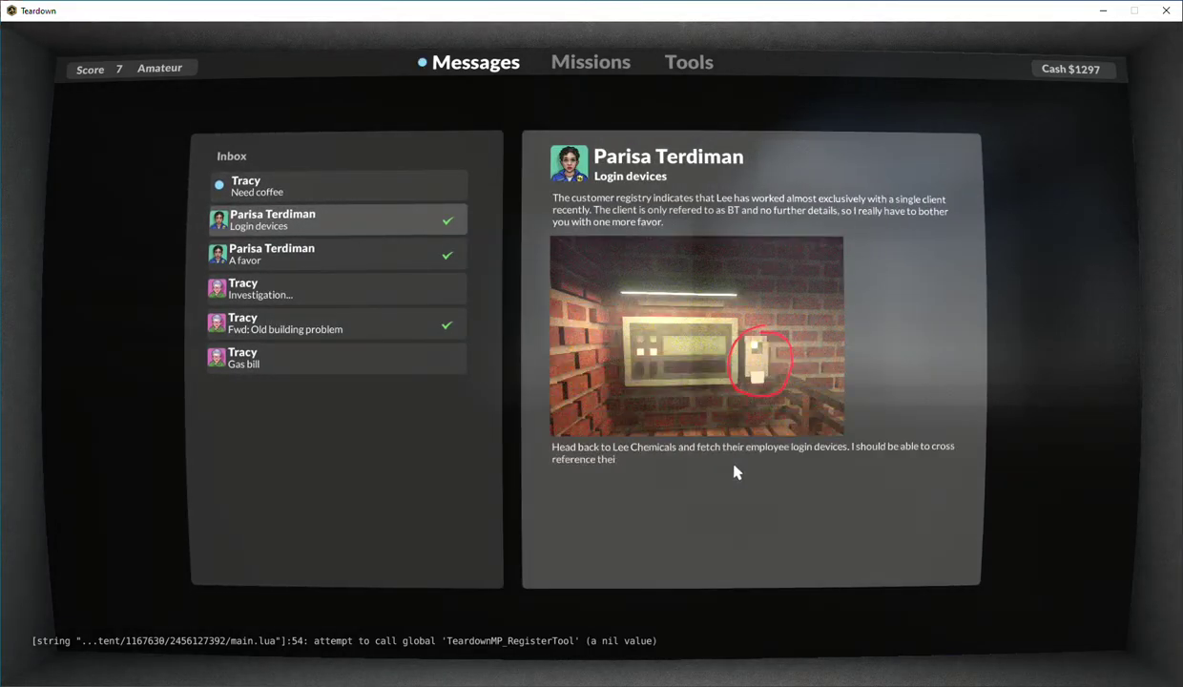
{"action": "left_click", "coordinate": [723, 549]}
{"action": "left_click", "coordinate": [842, 439]}
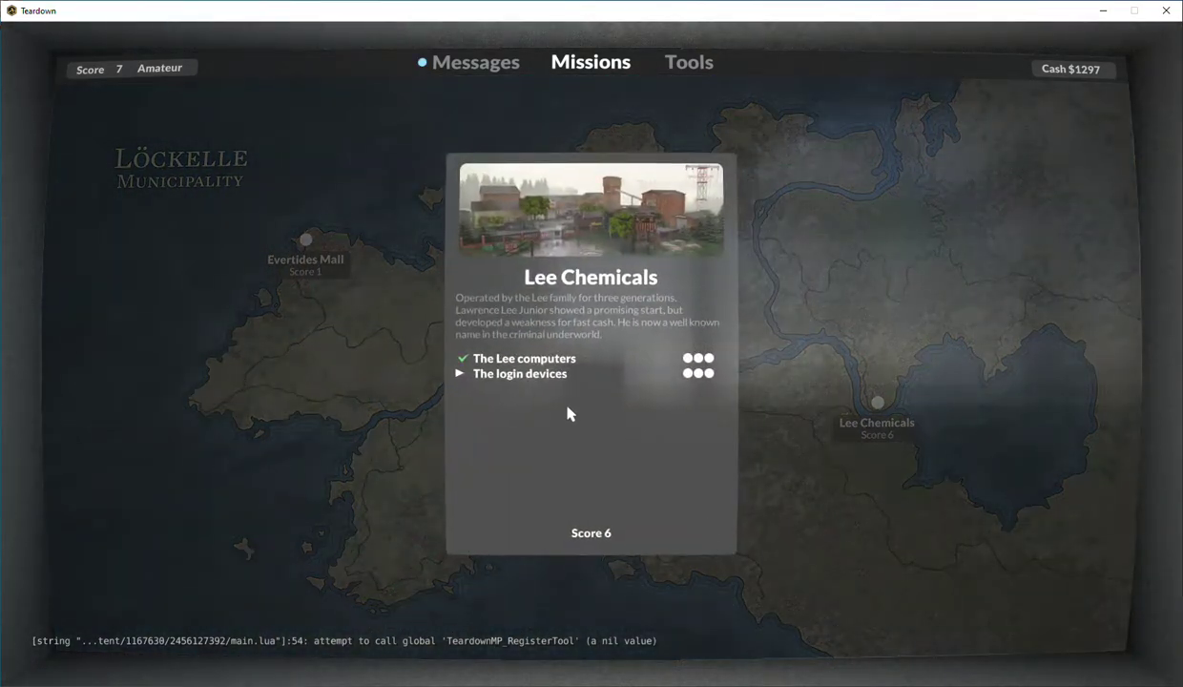
{"action": "left_click", "coordinate": [516, 375]}
{"action": "left_click", "coordinate": [744, 481]}
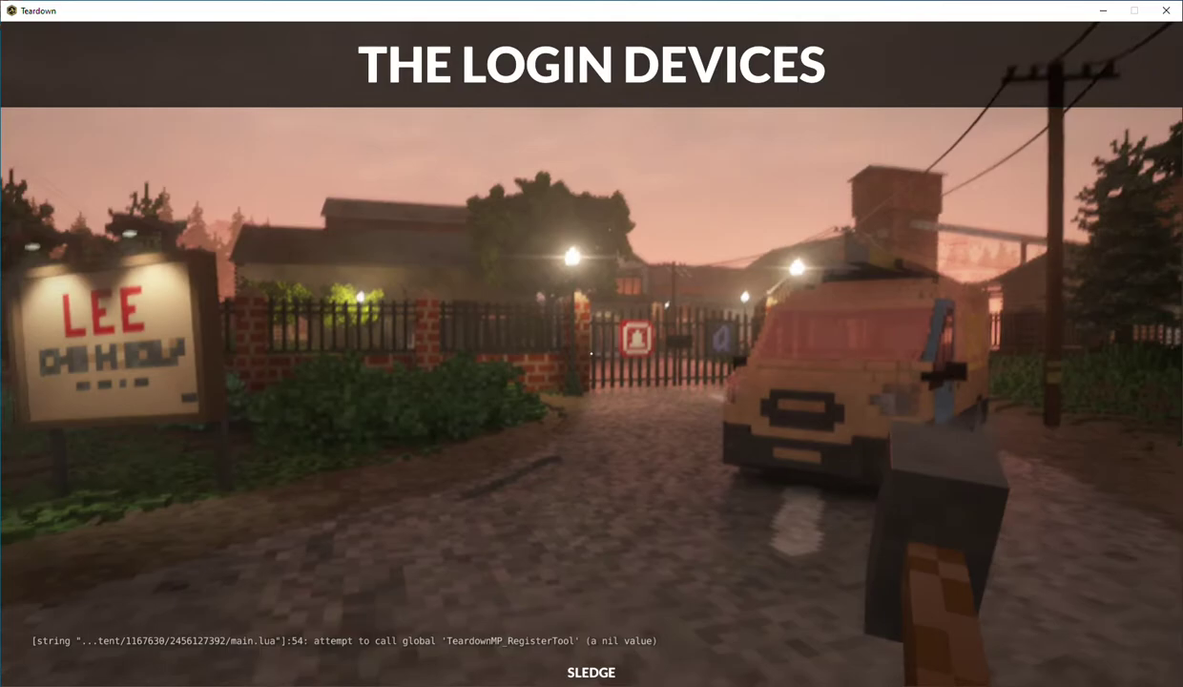
Walk past the van and tree, across the fenced street, to the courtyard house door
{"action": "key", "text": "w"}
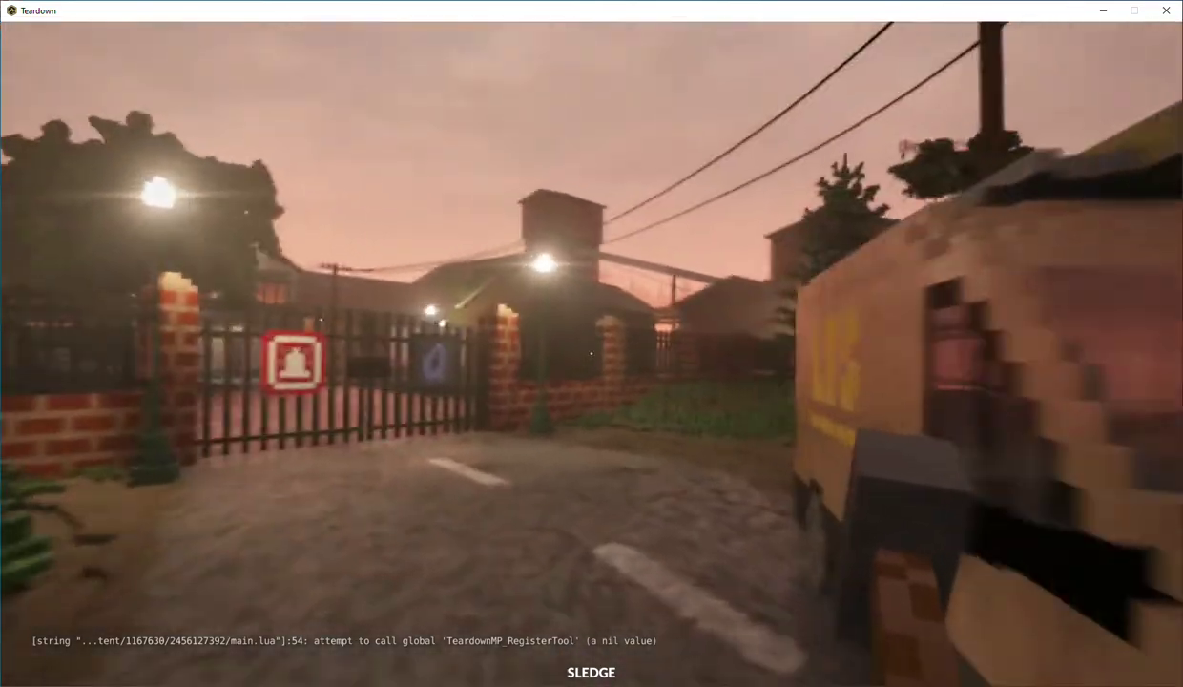
{"action": "key", "text": "w"}
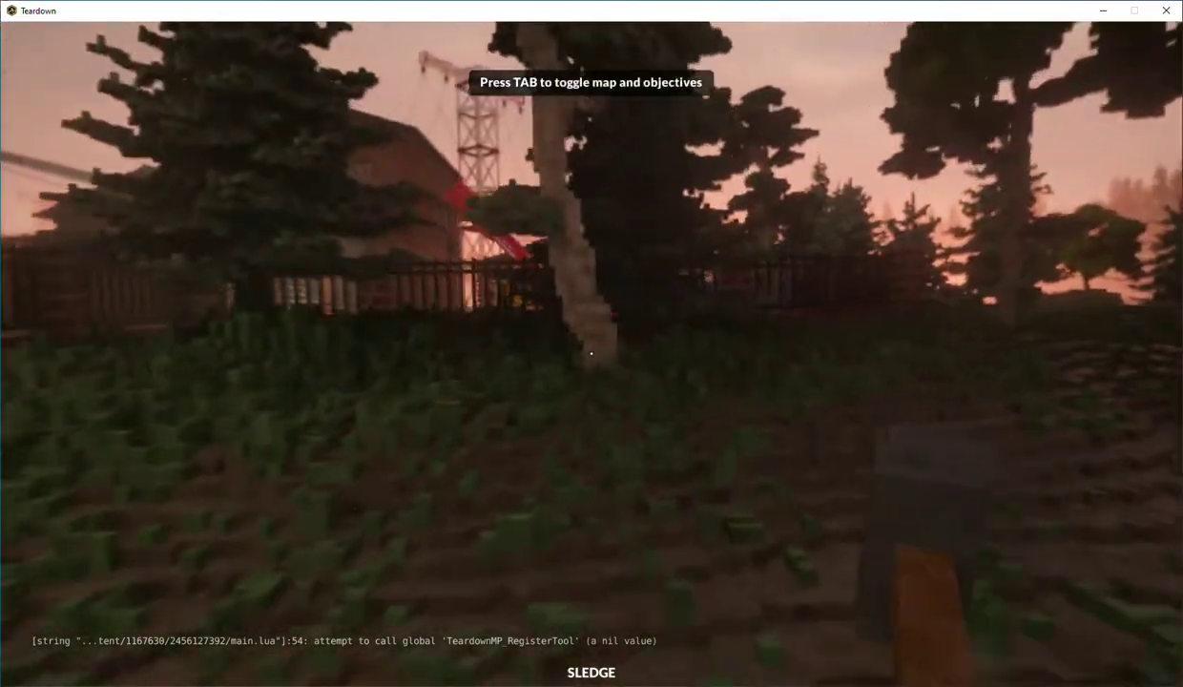
{"action": "key", "text": "w"}
{"action": "key", "text": "w"}
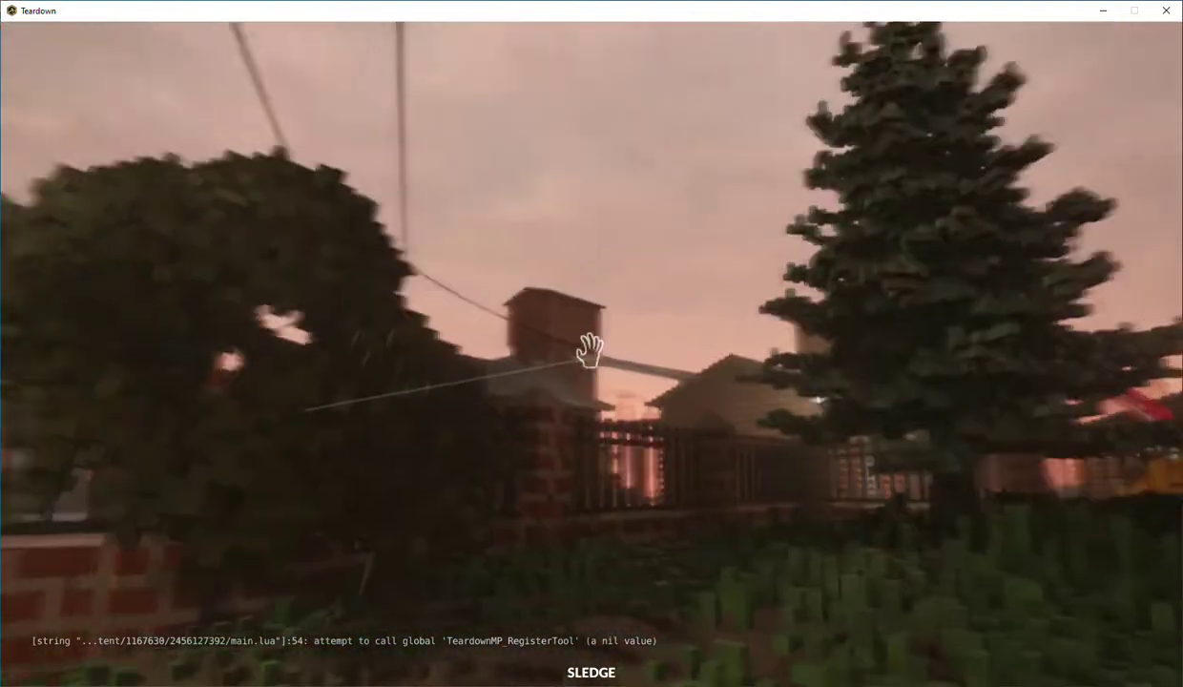
{"action": "key", "text": "w"}
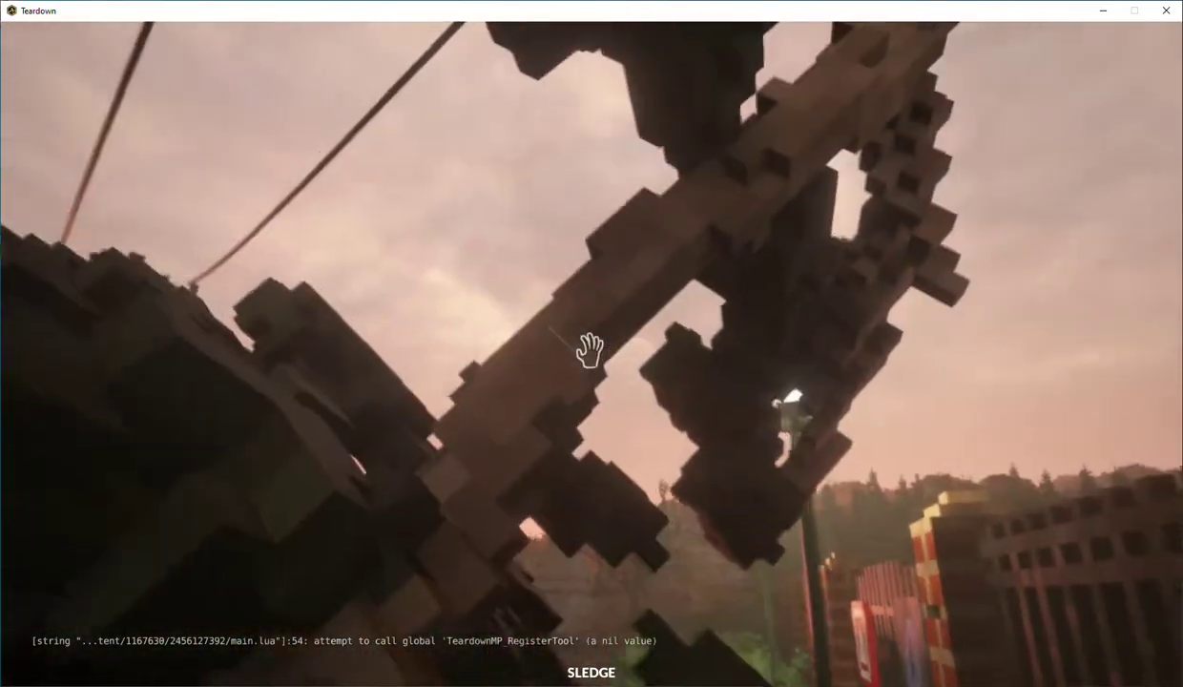
{"action": "key", "text": "s"}
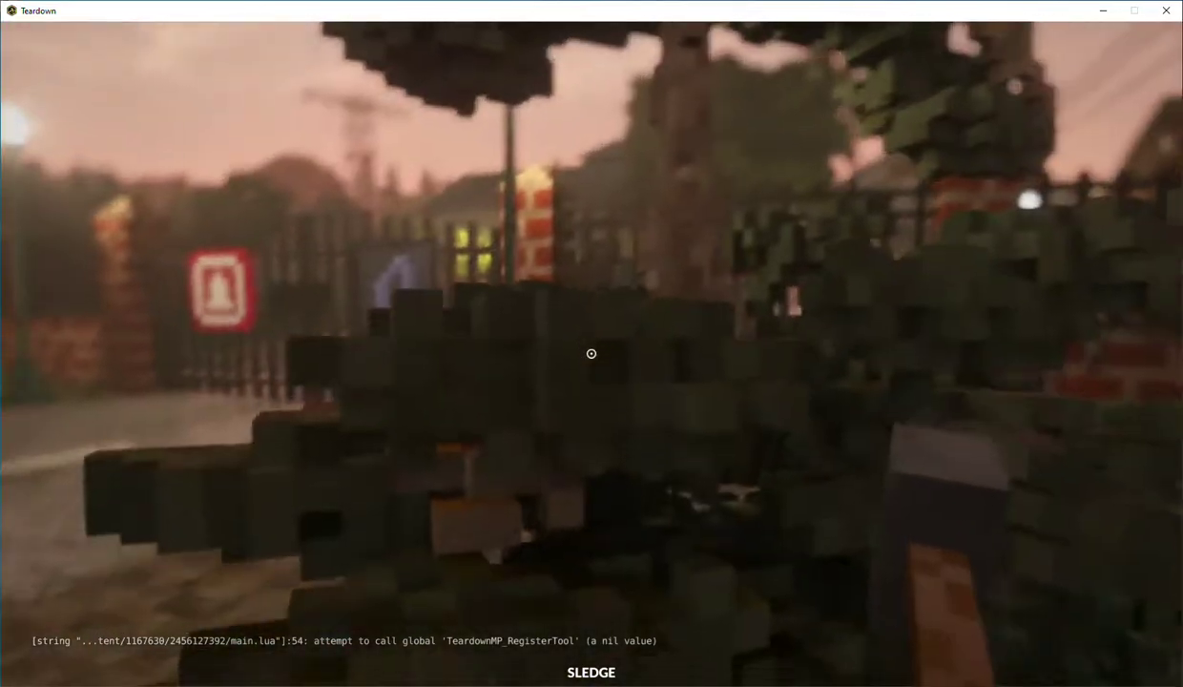
{"action": "key", "text": "w"}
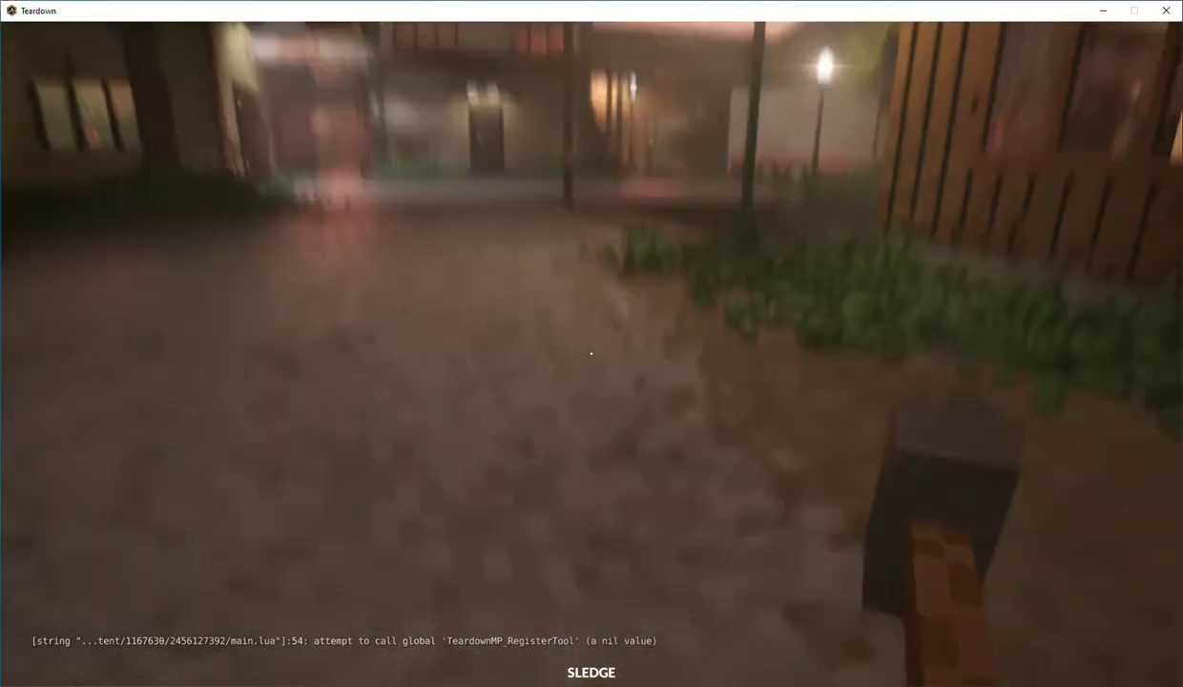
{"action": "key", "text": "w"}
{"action": "key", "text": "w"}
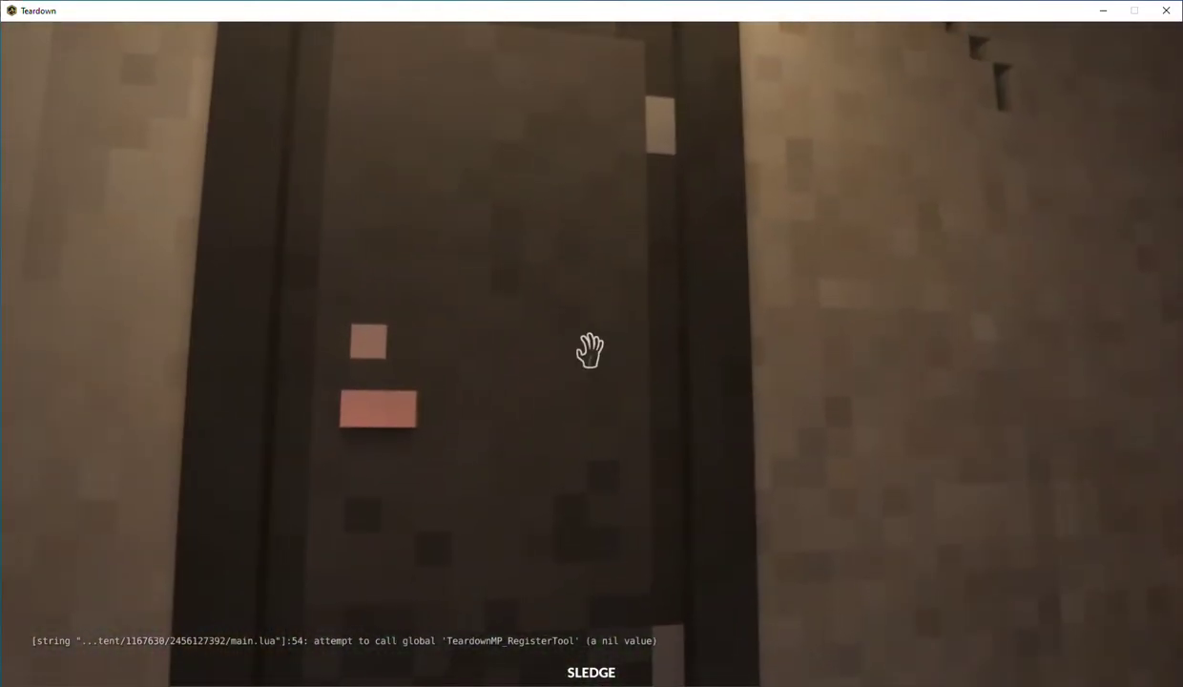
Try the locked house door, then walk through the brick building to the red canister shelves
{"action": "left_click", "coordinate": [590, 350]}
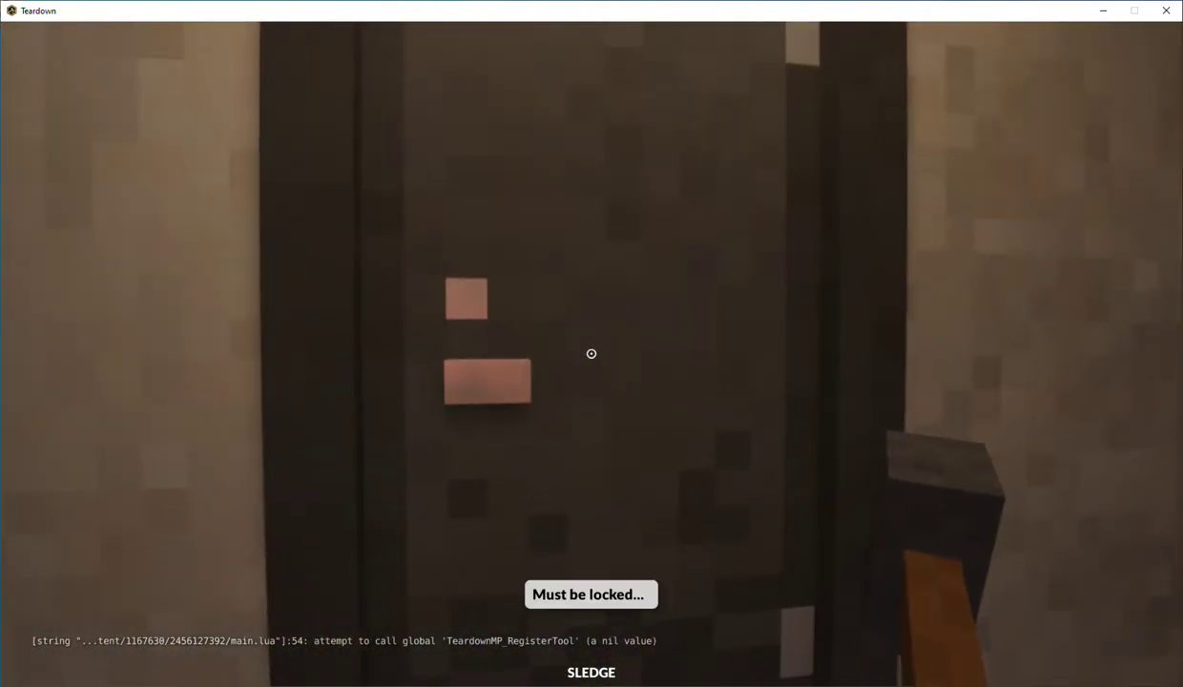
{"action": "key", "text": "w"}
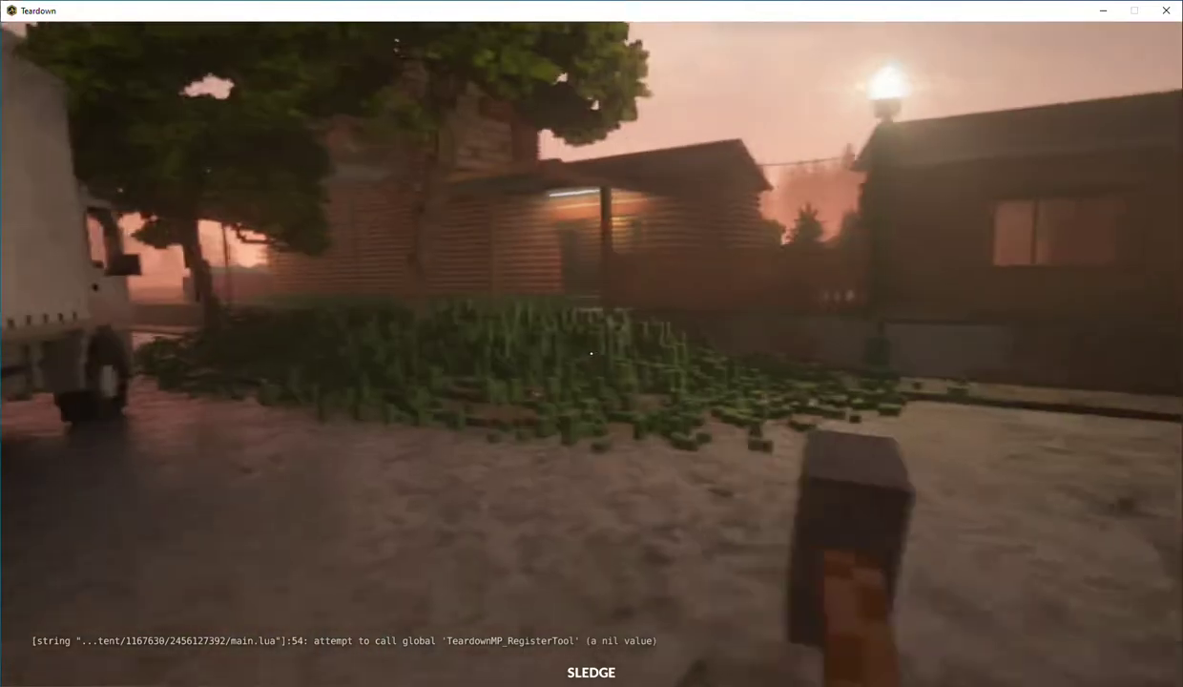
{"action": "key", "text": "w"}
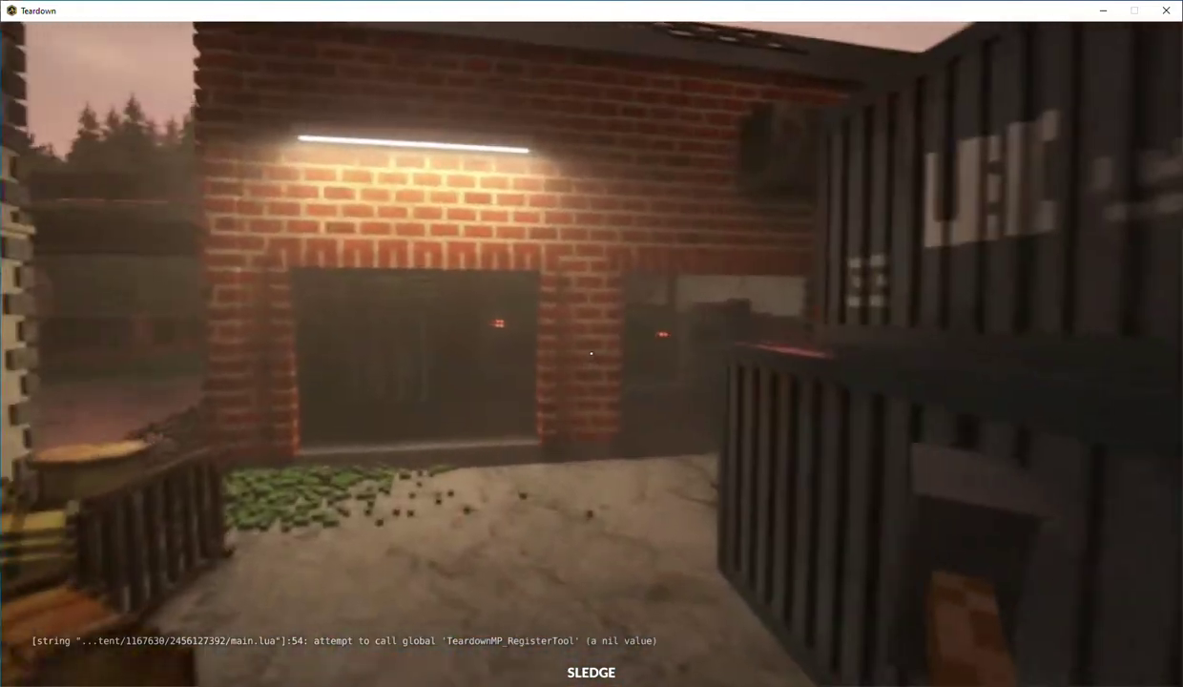
{"action": "key", "text": "w"}
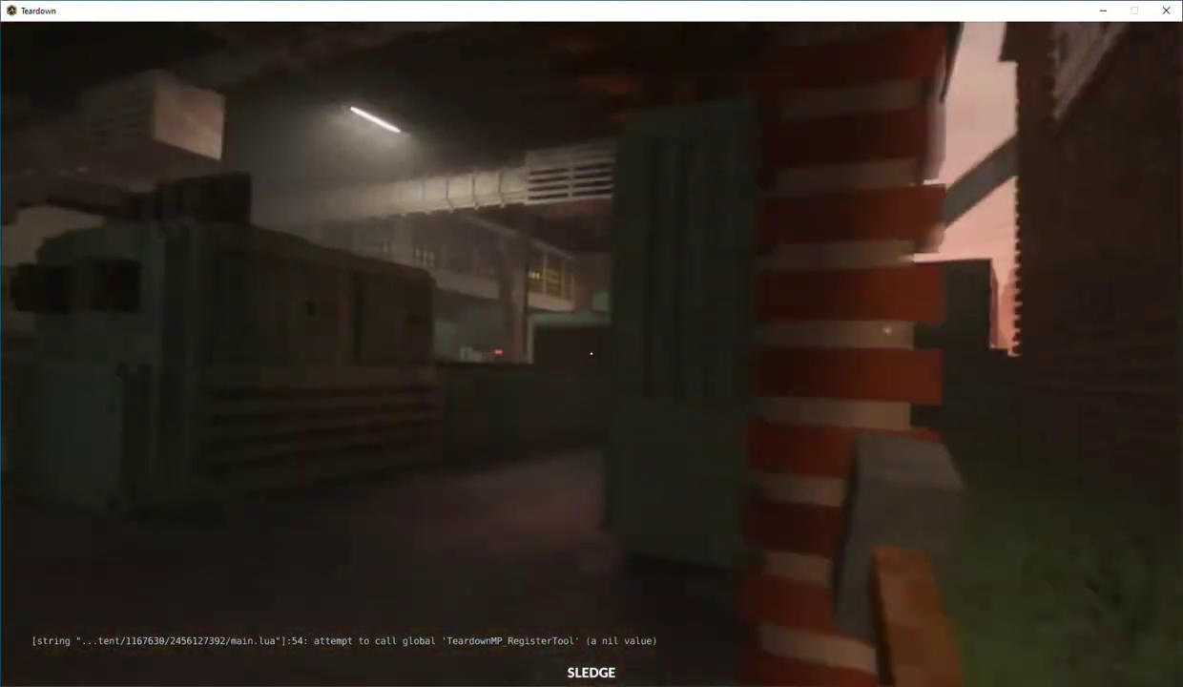
{"action": "key", "text": "w"}
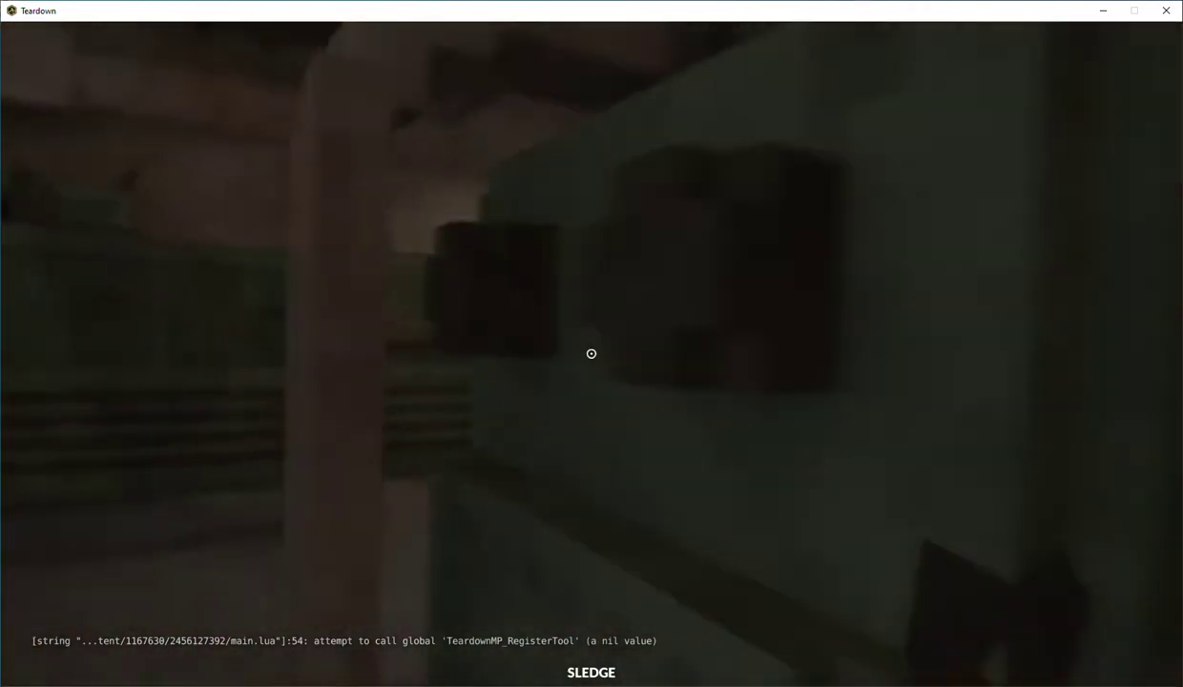
{"action": "key", "text": "w"}
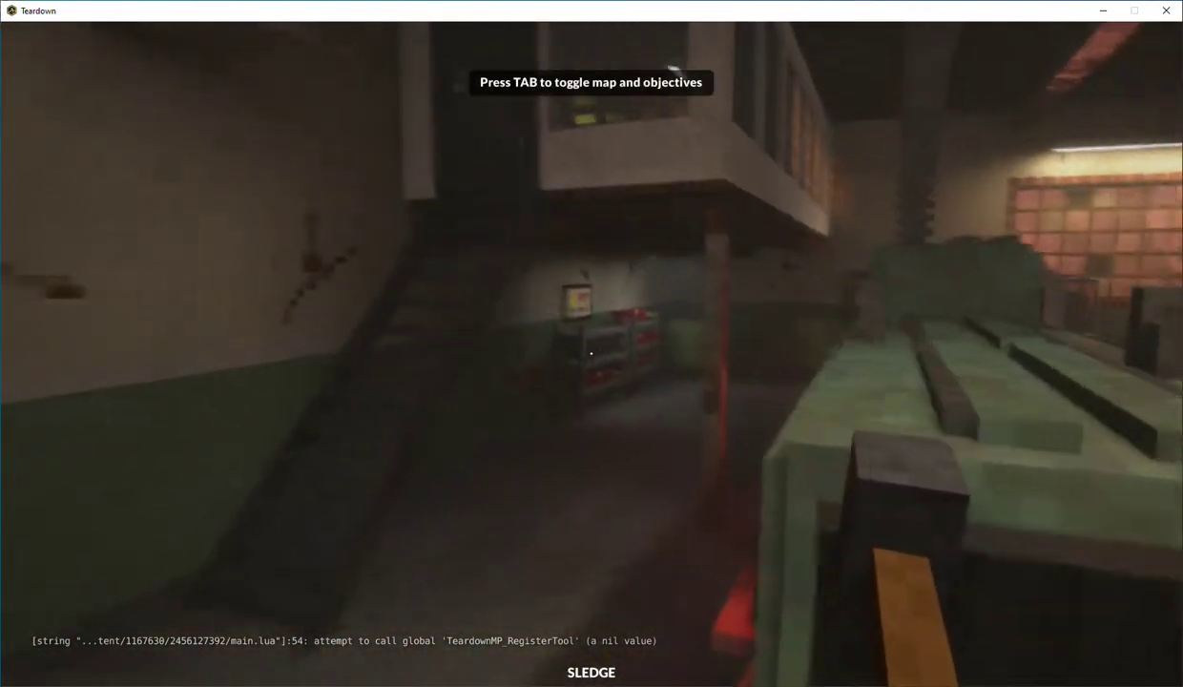
{"action": "key", "text": "w"}
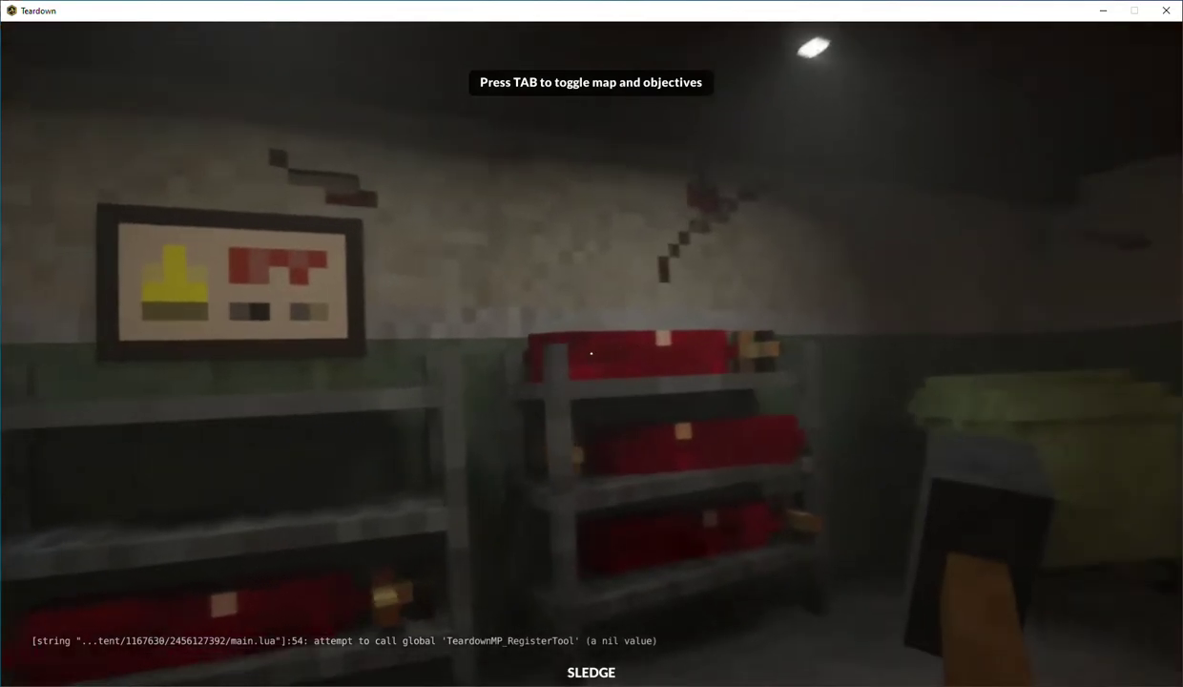
Grab a red explosive canister and carry it across the yard to the iron gate
{"action": "right_click", "coordinate": [591, 353]}
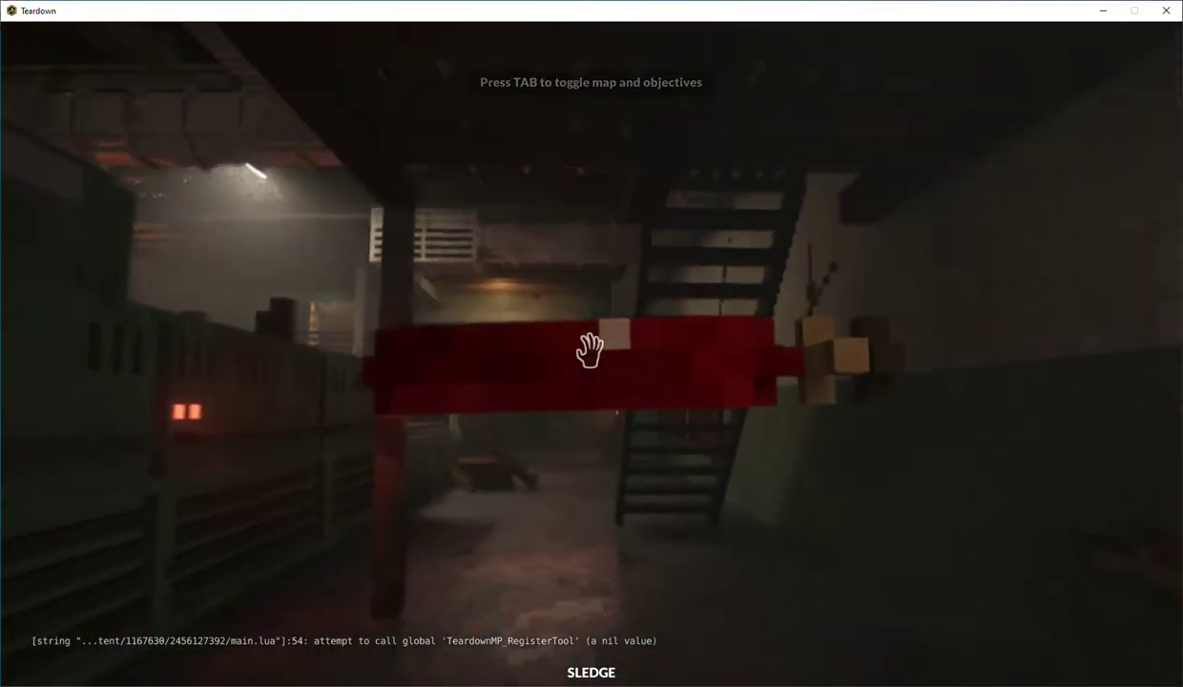
{"action": "key", "text": "w"}
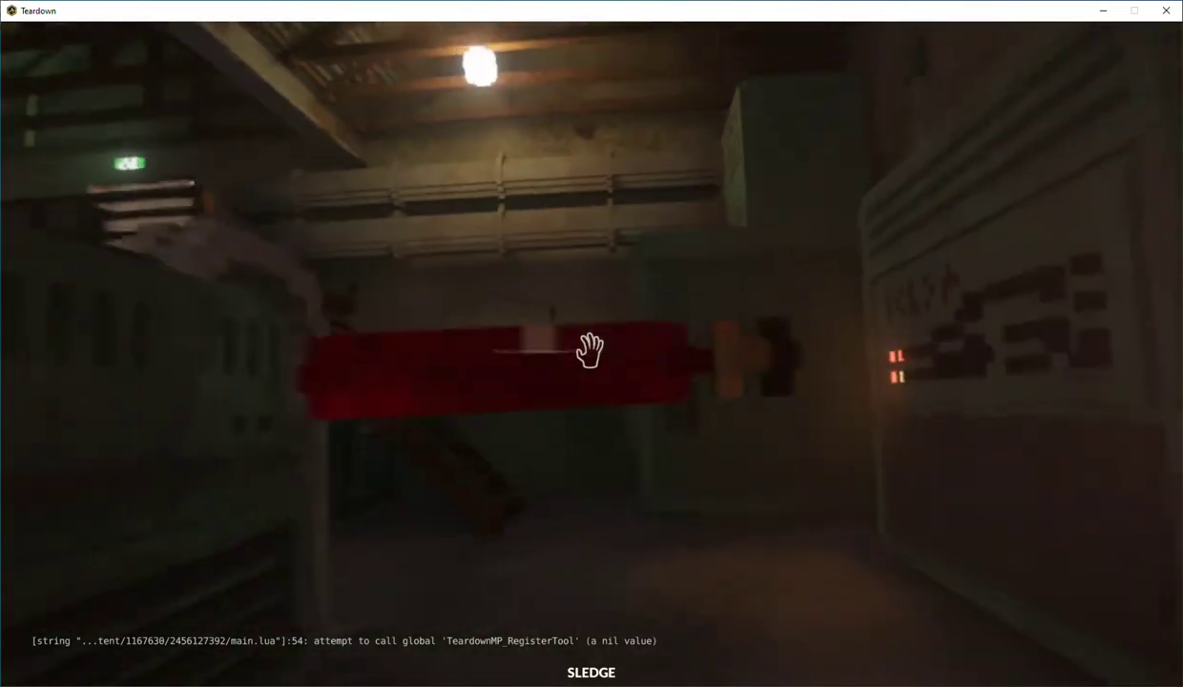
{"action": "key", "text": "w"}
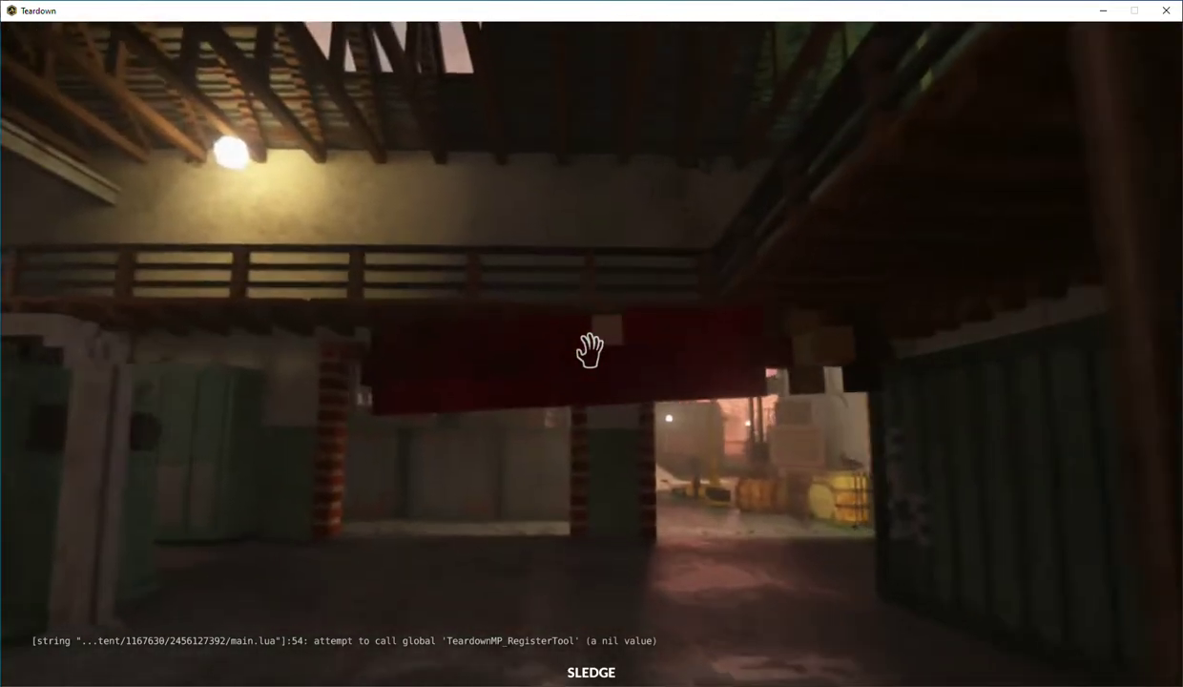
{"action": "key", "text": "w"}
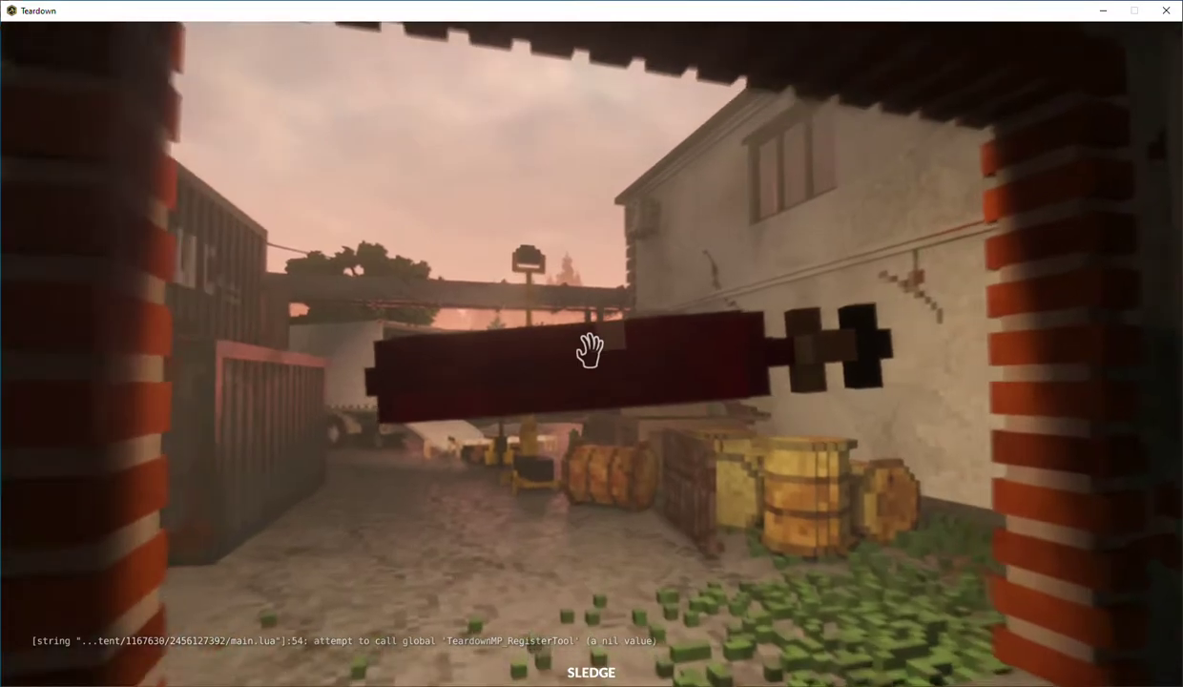
{"action": "key", "text": "w"}
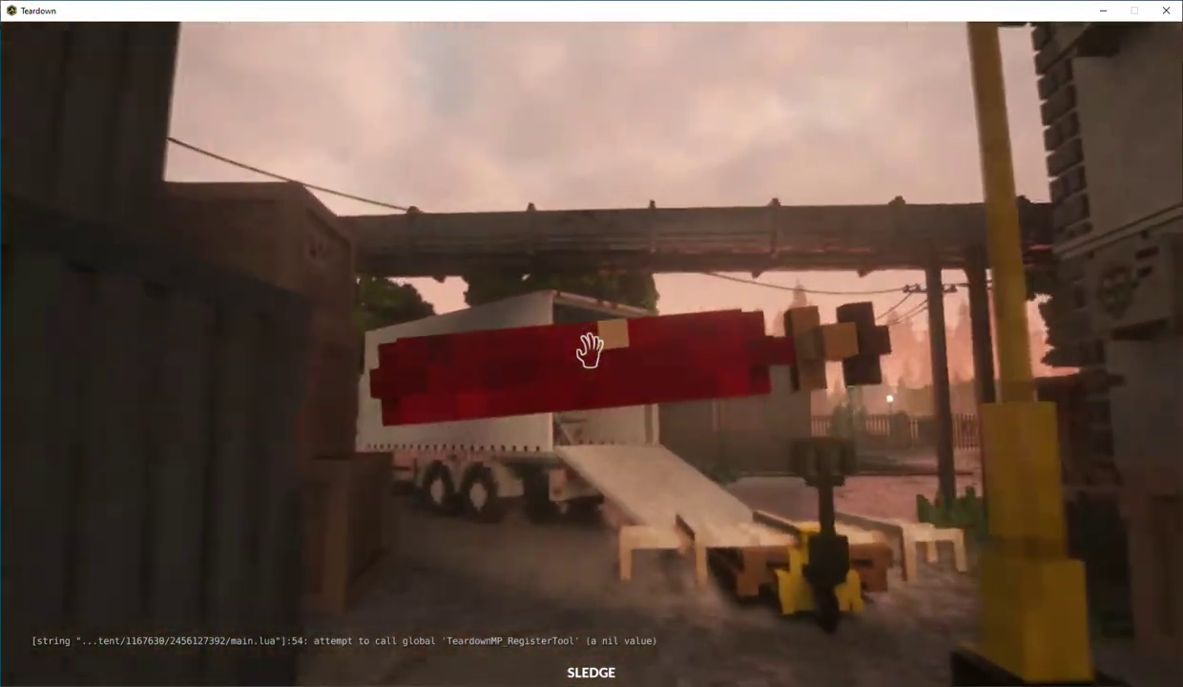
{"action": "key", "text": "w"}
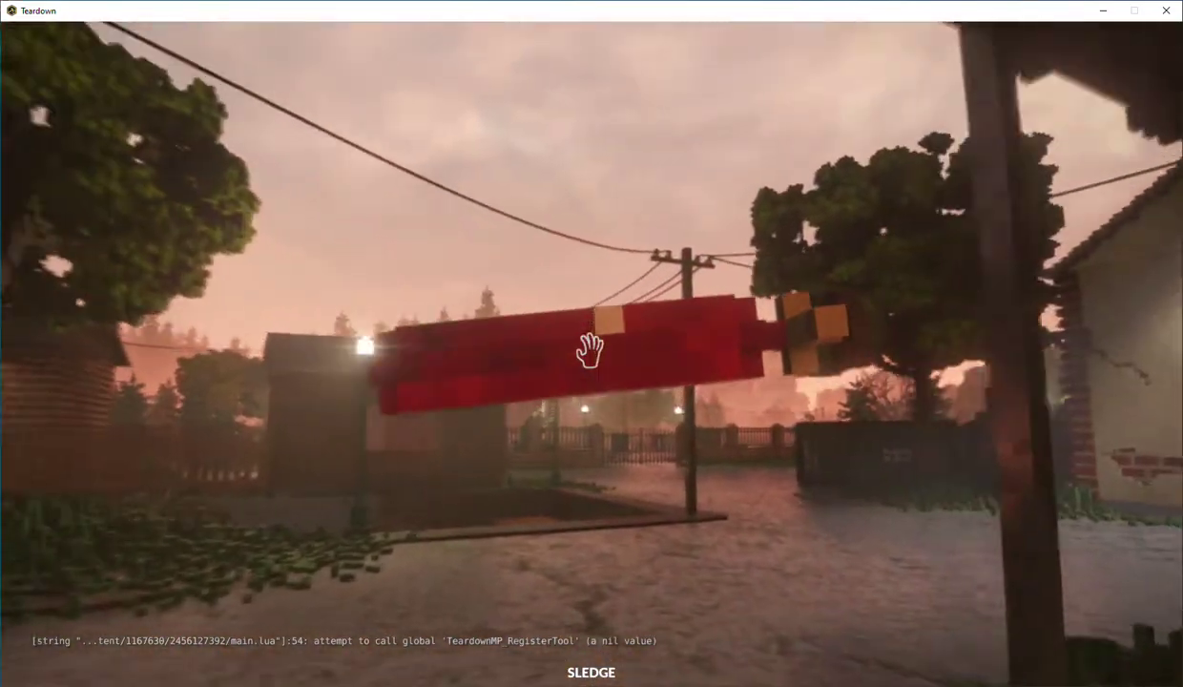
{"action": "key", "text": "w"}
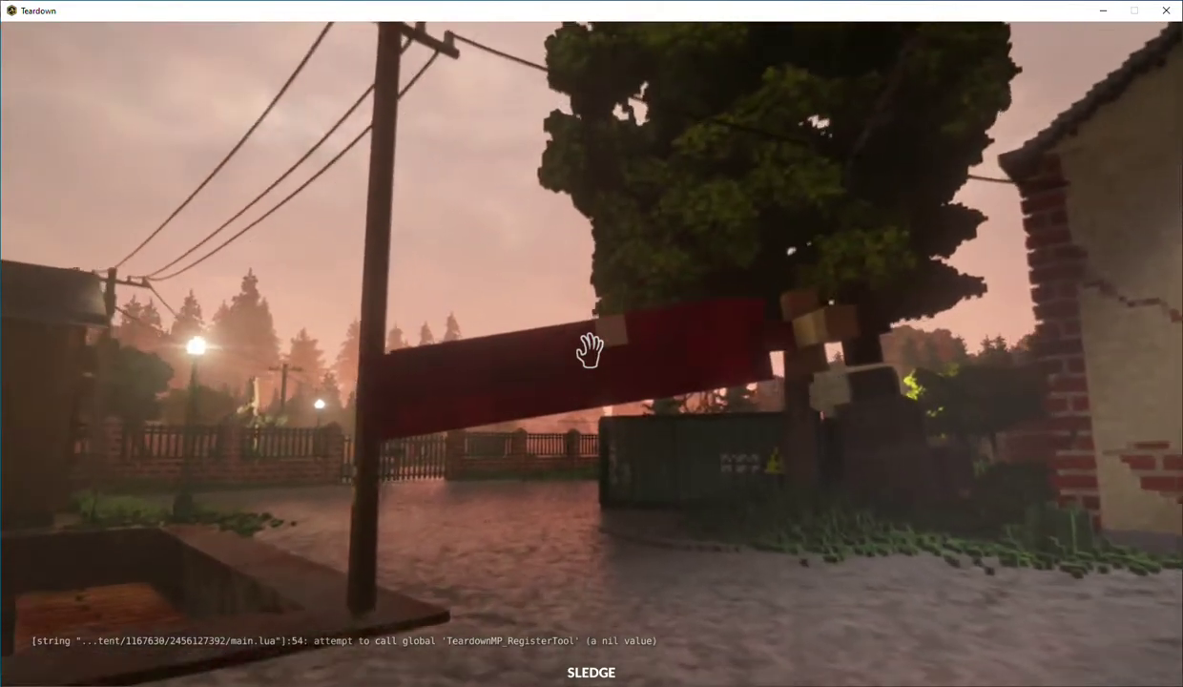
{"action": "key", "text": "w"}
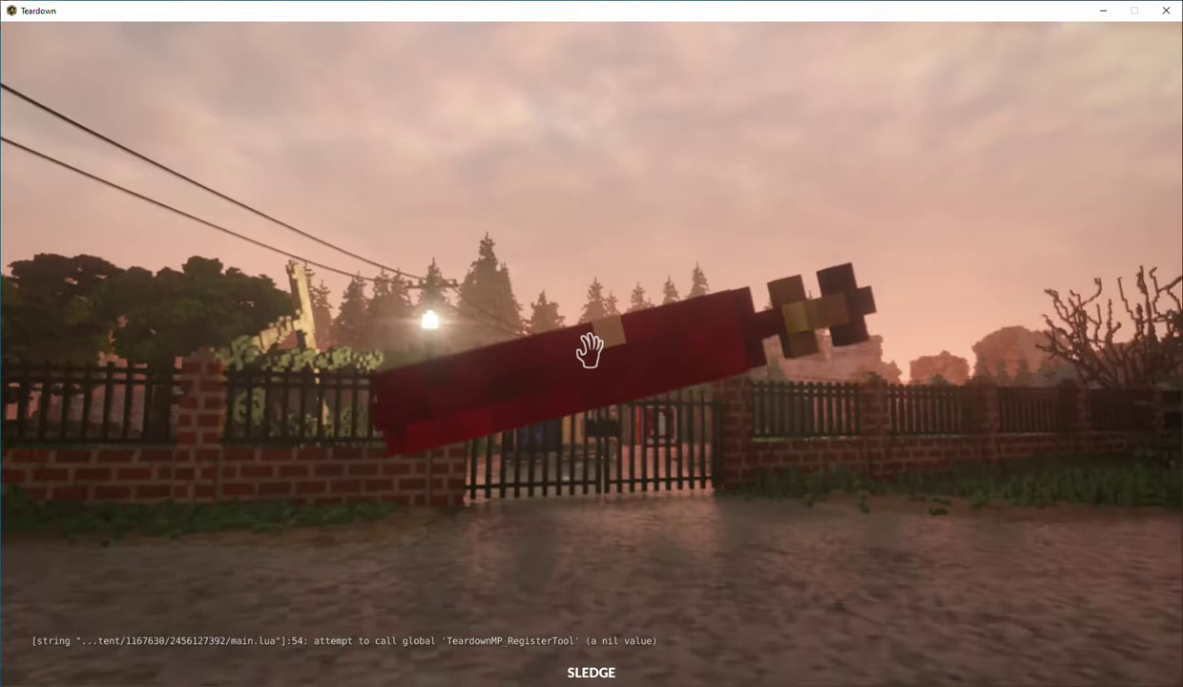
Throw the canister to blast the iron gate, then approach and look across the street
{"action": "left_click", "coordinate": [590, 350]}
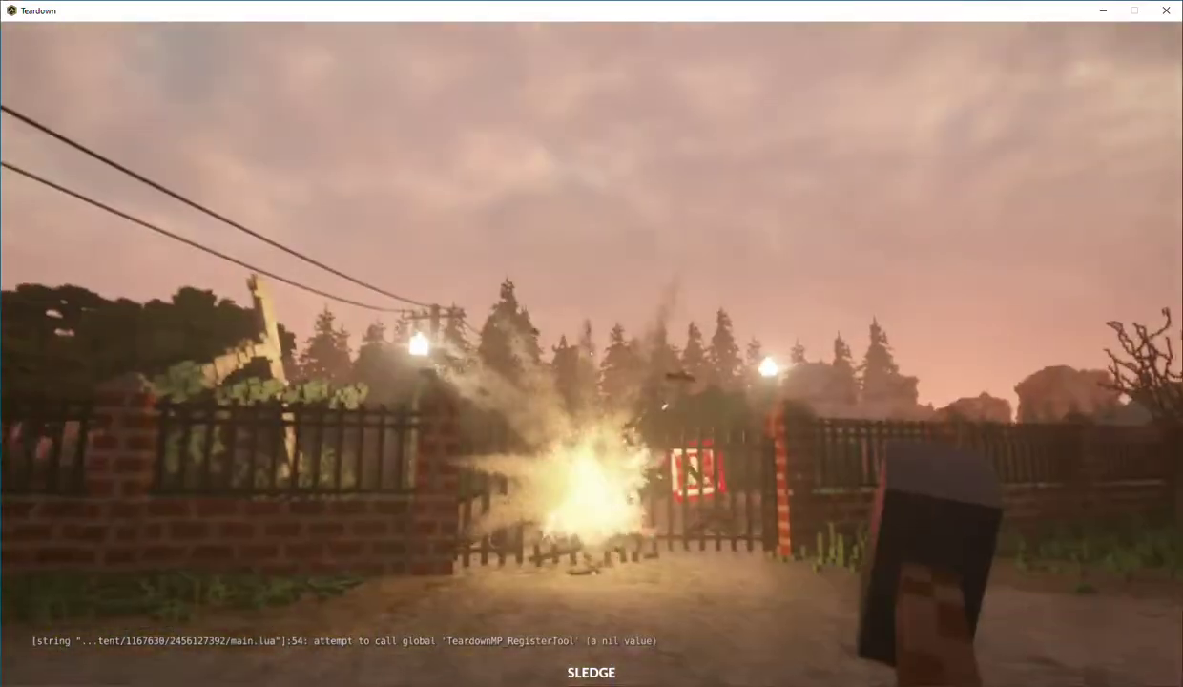
{"action": "key", "text": "w"}
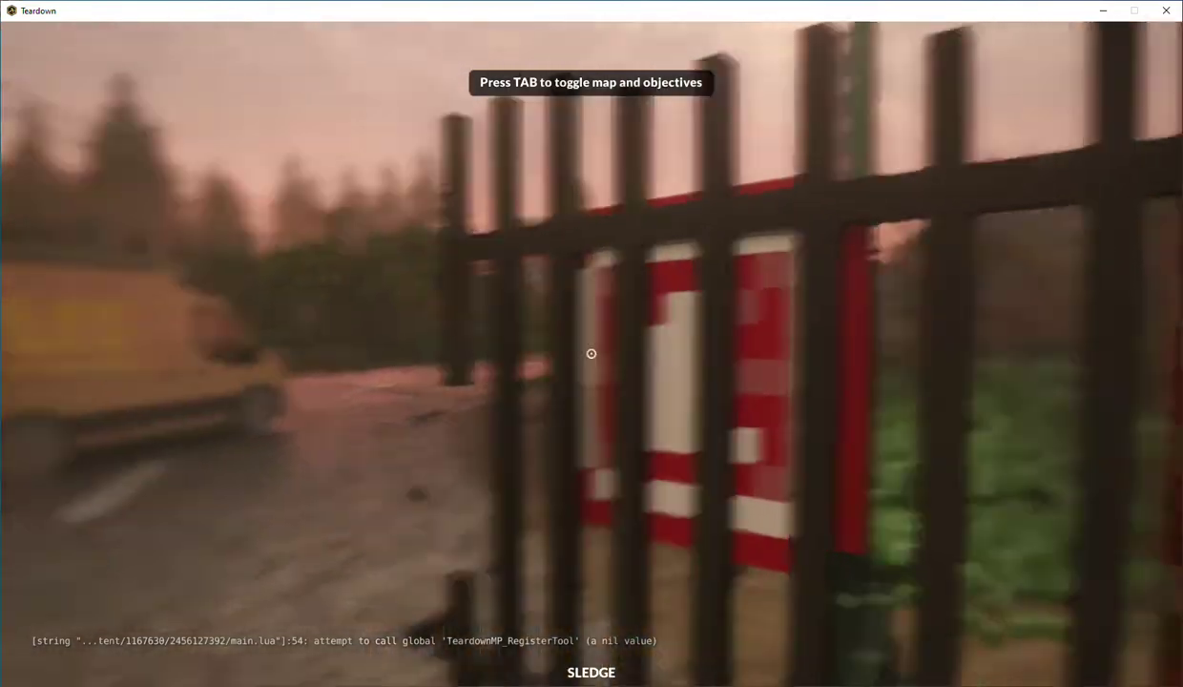
{"action": "key", "text": "w"}
{"action": "left_click_drag", "start_coordinate": [590, 350], "coordinate": [191, 350]}
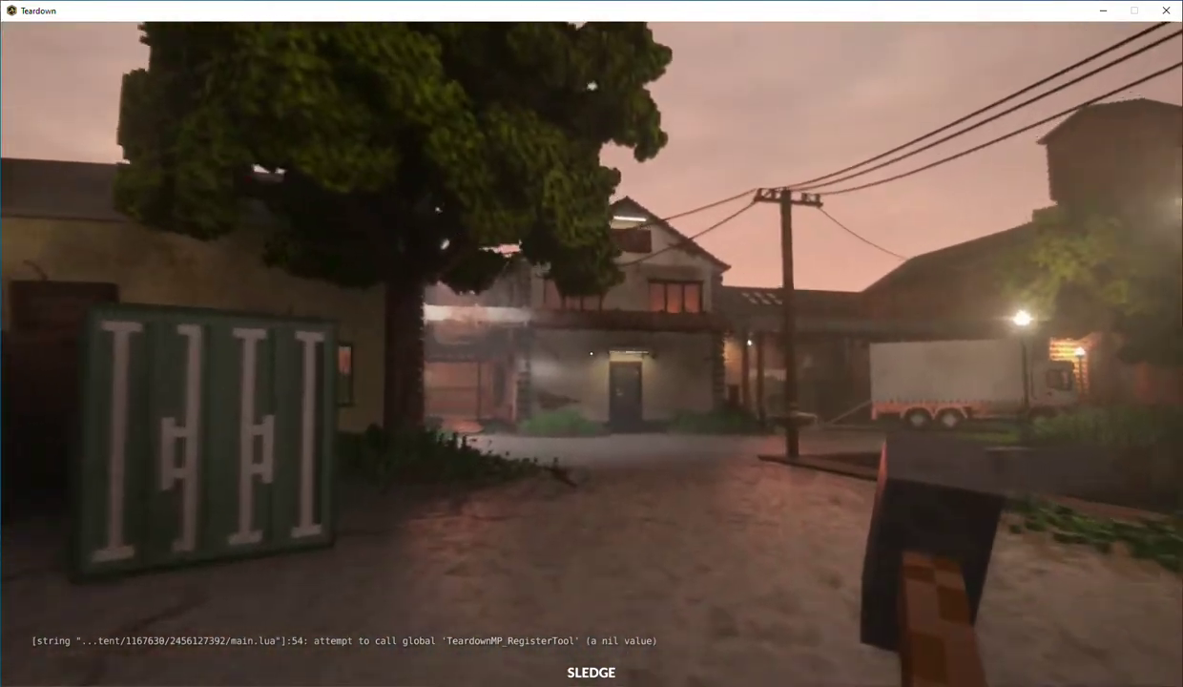
Walk past the office into the warehouse yard and check the map's three target markers
{"action": "key", "text": "w"}
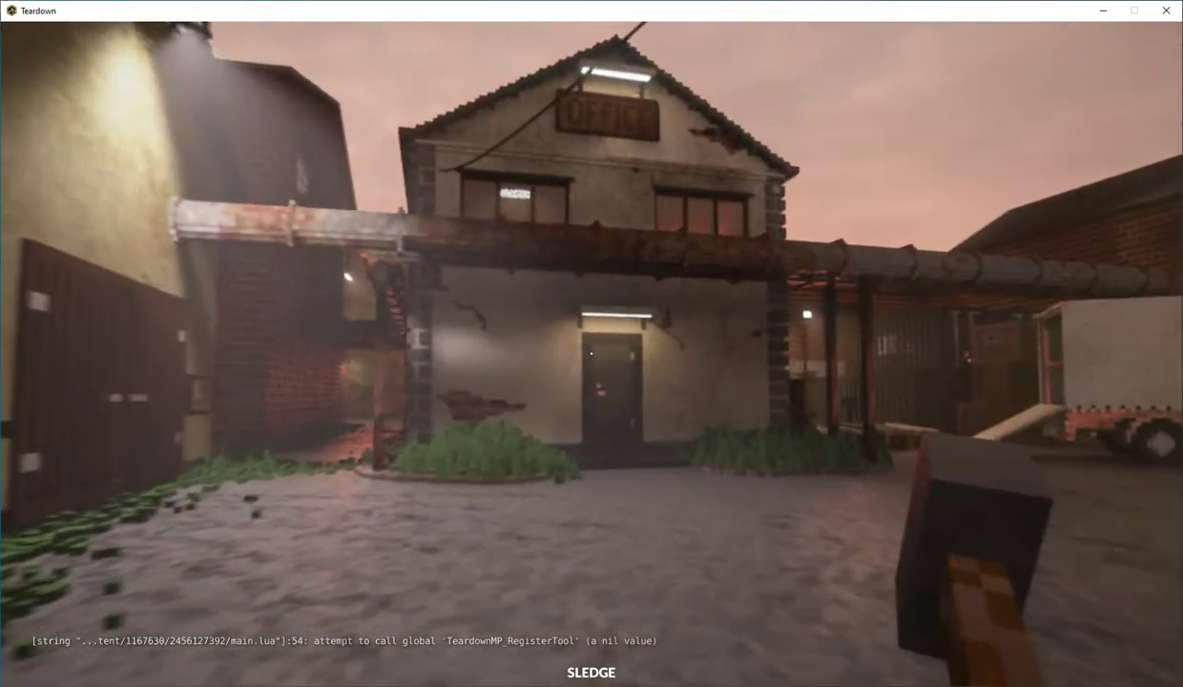
{"action": "key", "text": "w"}
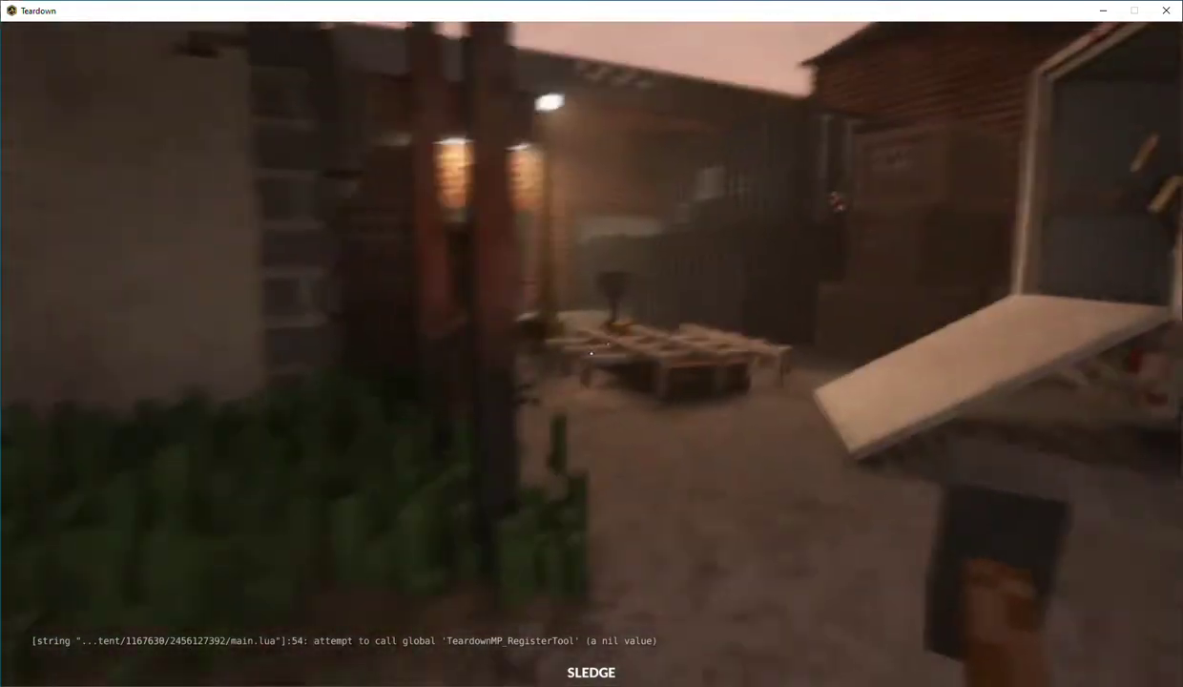
{"action": "key", "text": "w"}
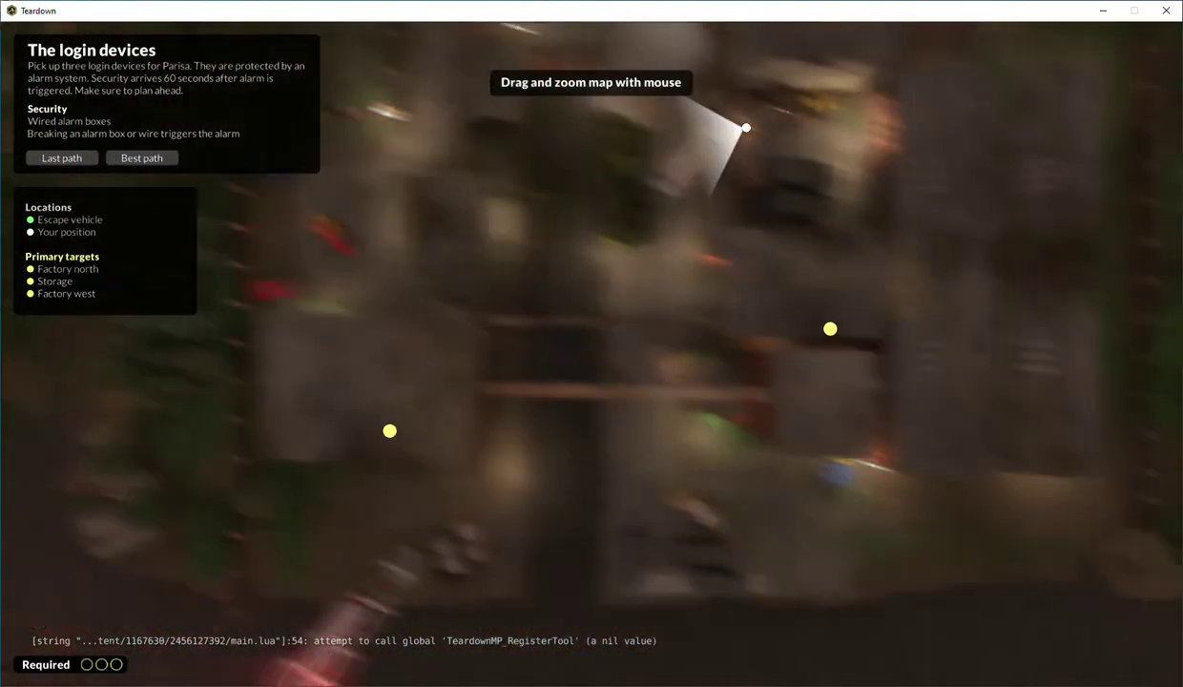
{"action": "left_click_drag", "start_coordinate": [744, 129], "coordinate": [573, 522]}
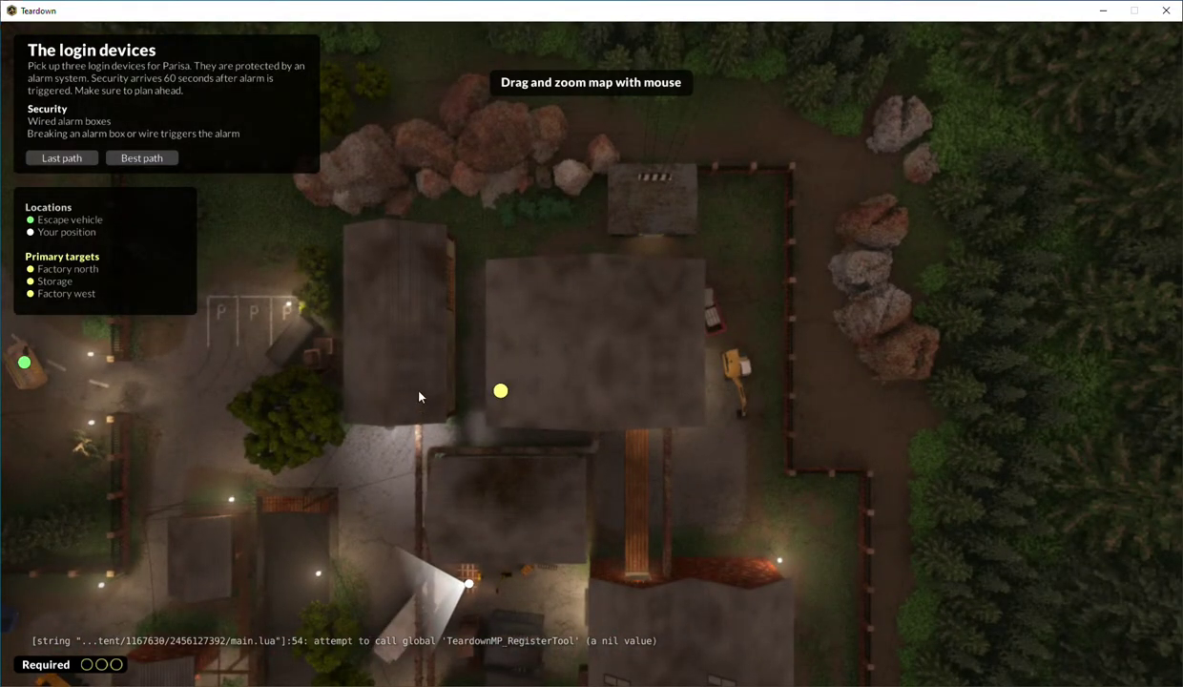
{"action": "key", "text": "Tab"}
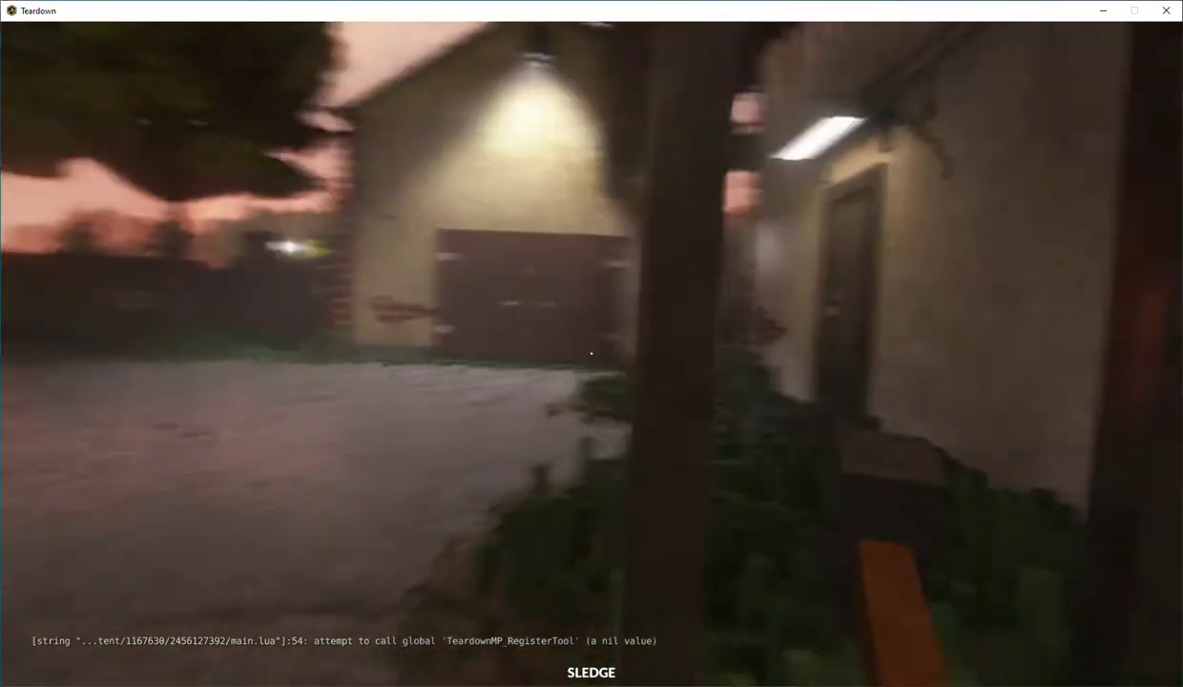
Walk through the brick alley into the courtyard and board the excavator
{"action": "key", "text": "w"}
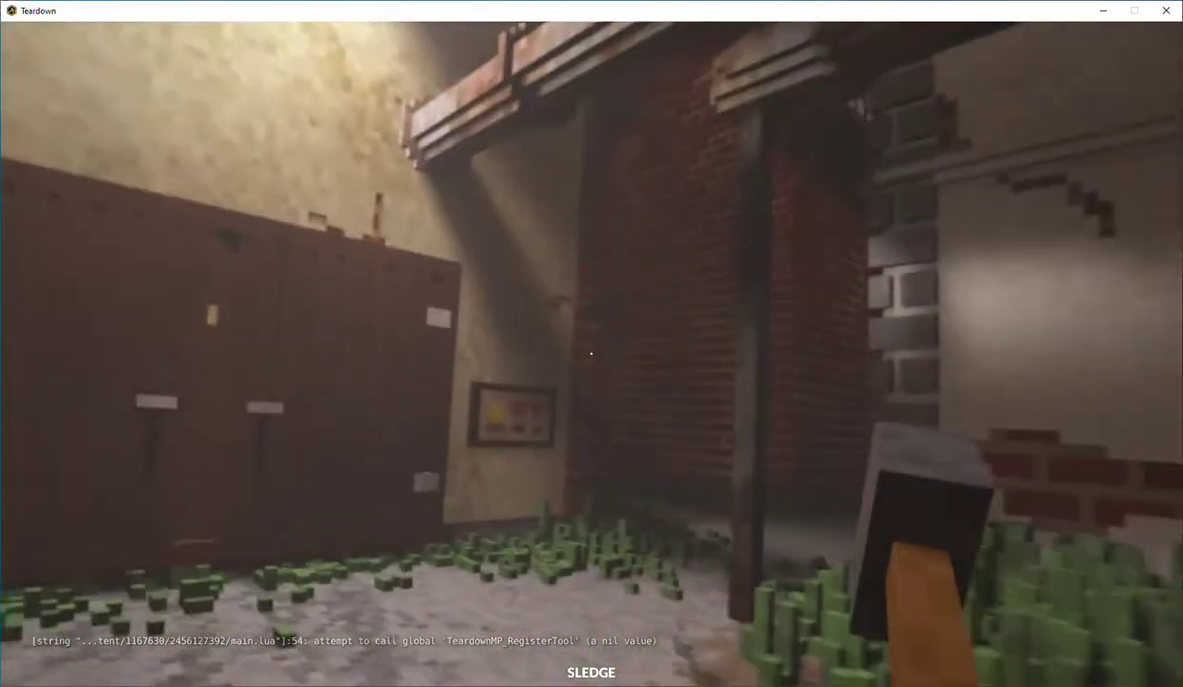
{"action": "key", "text": "w"}
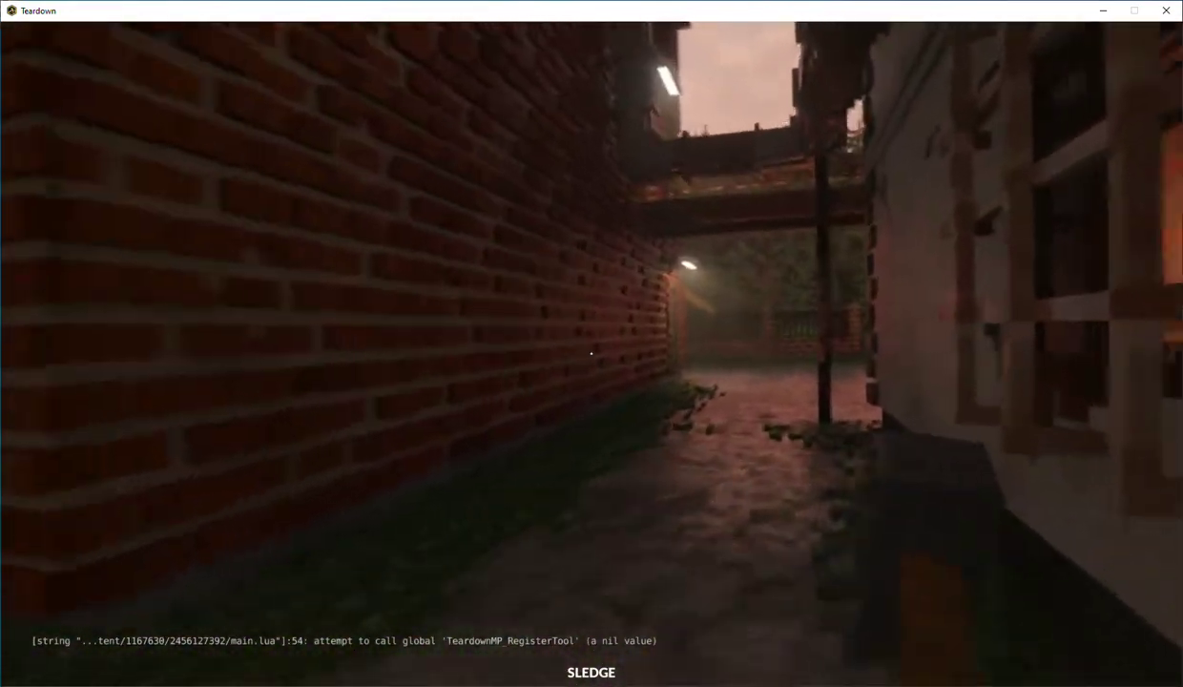
{"action": "key", "text": "w"}
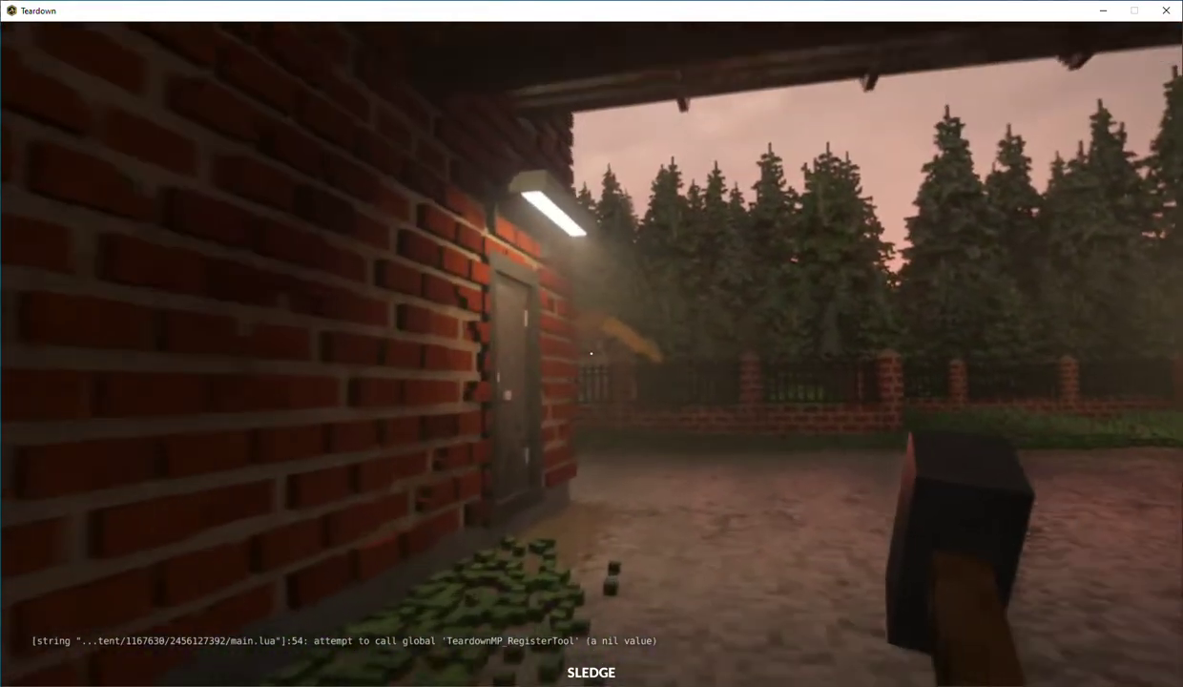
{"action": "key", "text": "w"}
{"action": "key", "text": "e"}
Leave the excavator to reach the grey door, then climb back into the excavator
{"action": "left_click_drag", "start_coordinate": [592, 344], "coordinate": [859, 344]}
{"action": "key", "text": "e"}
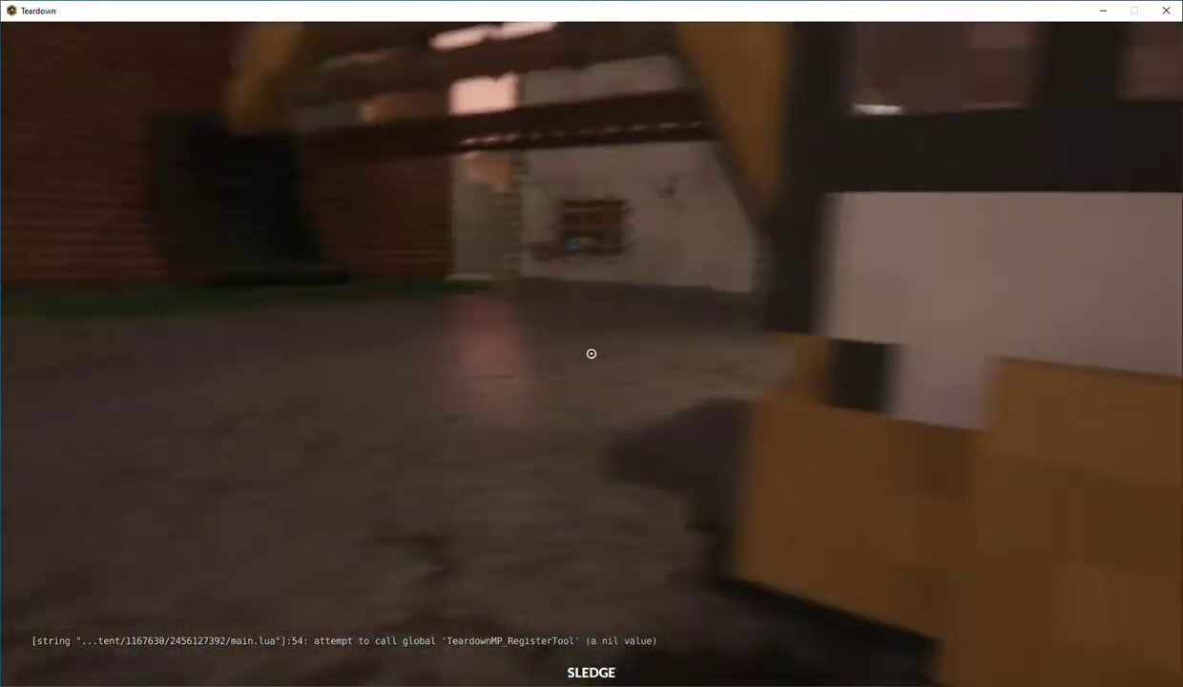
{"action": "key", "text": "w"}
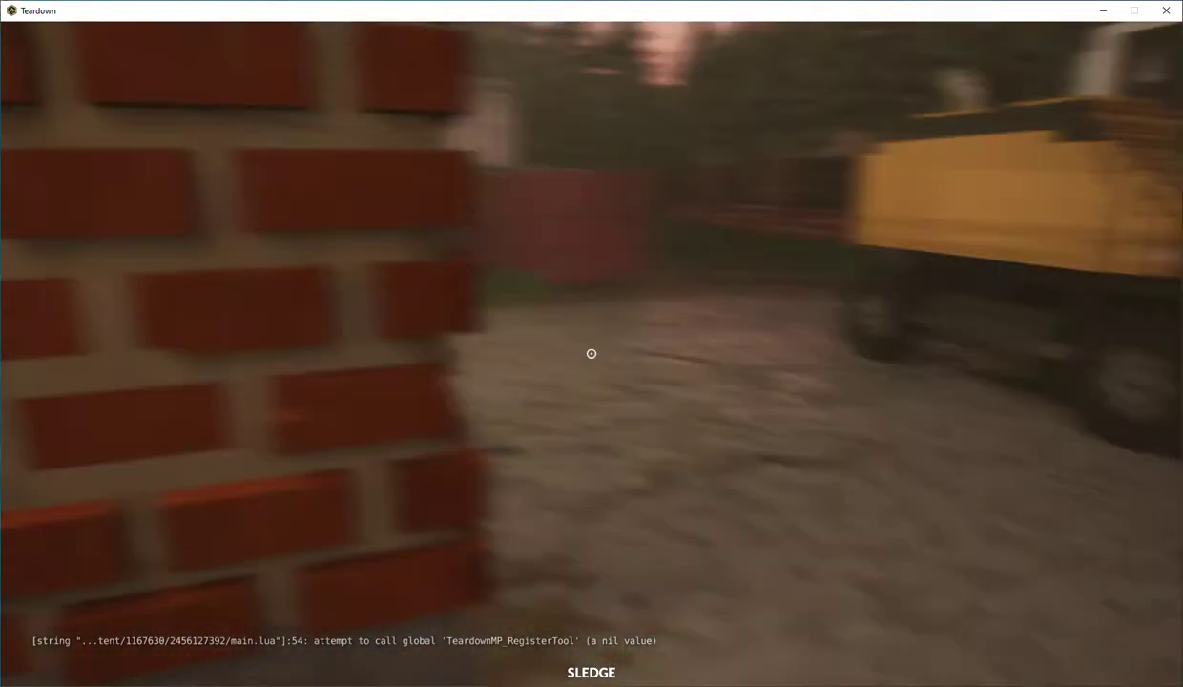
{"action": "key", "text": "w"}
{"action": "key", "text": "e"}
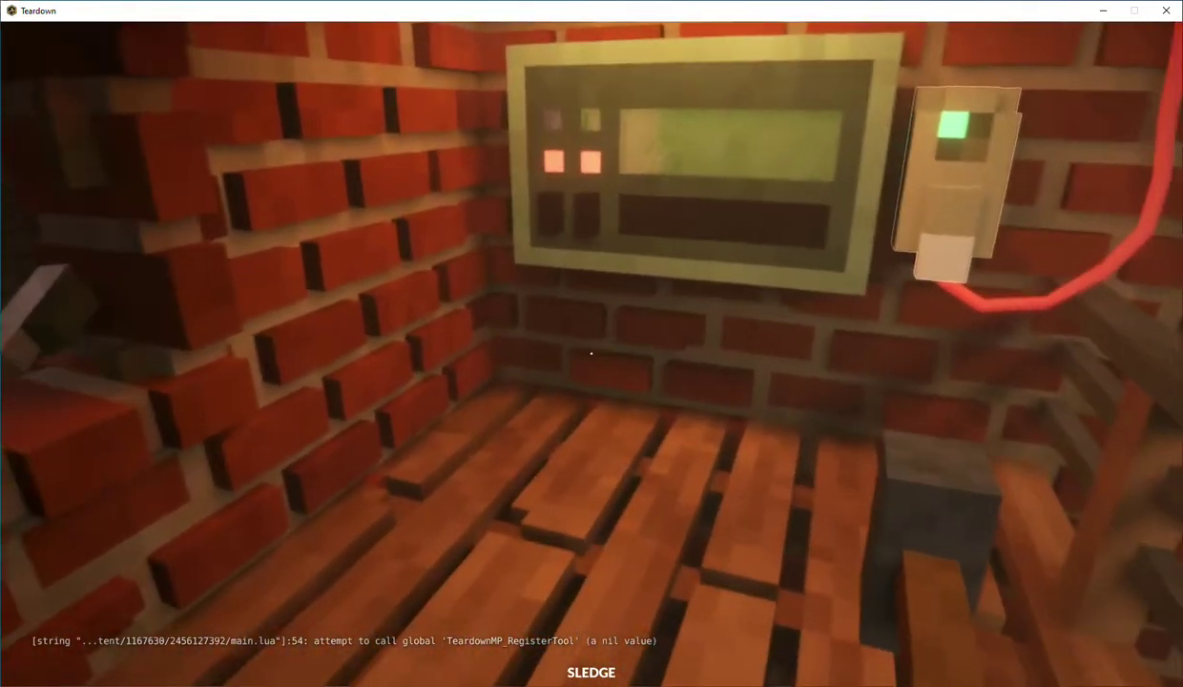
Spray a yellow trail over the chimney bricks and floor, then sledge the ceiling
{"action": "key", "text": "2"}
{"action": "left_click_drag", "start_coordinate": [592, 353], "coordinate": [592, 353]}
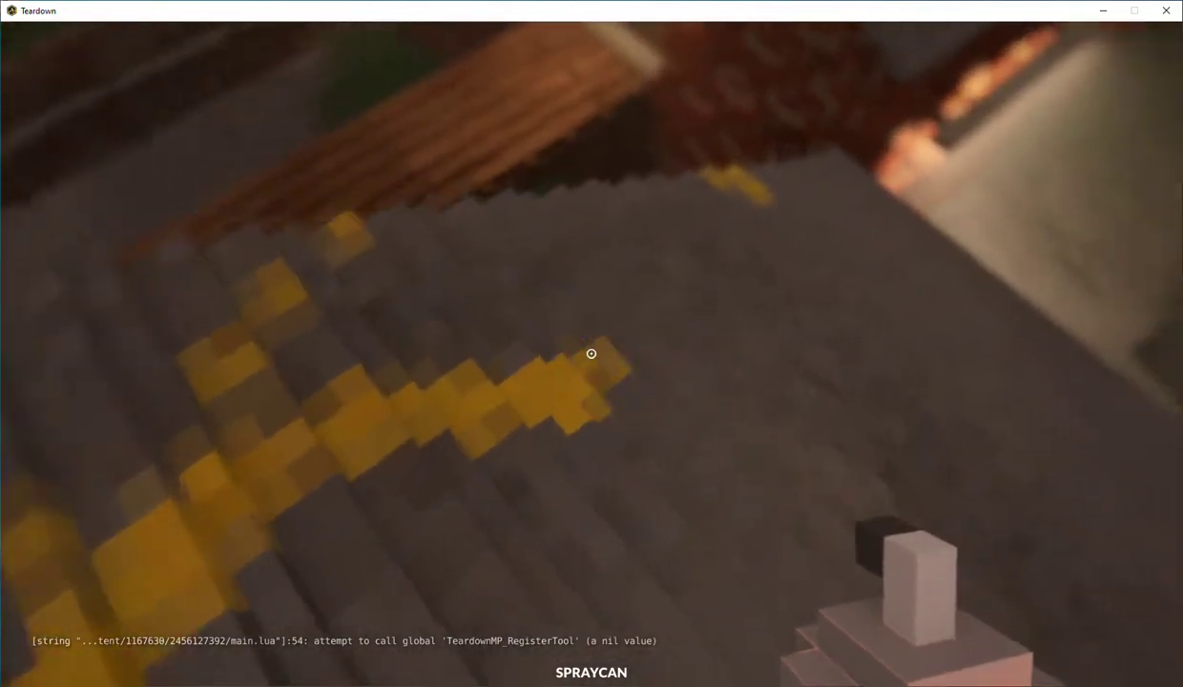
{"action": "left_click_drag", "start_coordinate": [591, 354], "coordinate": [590, 354]}
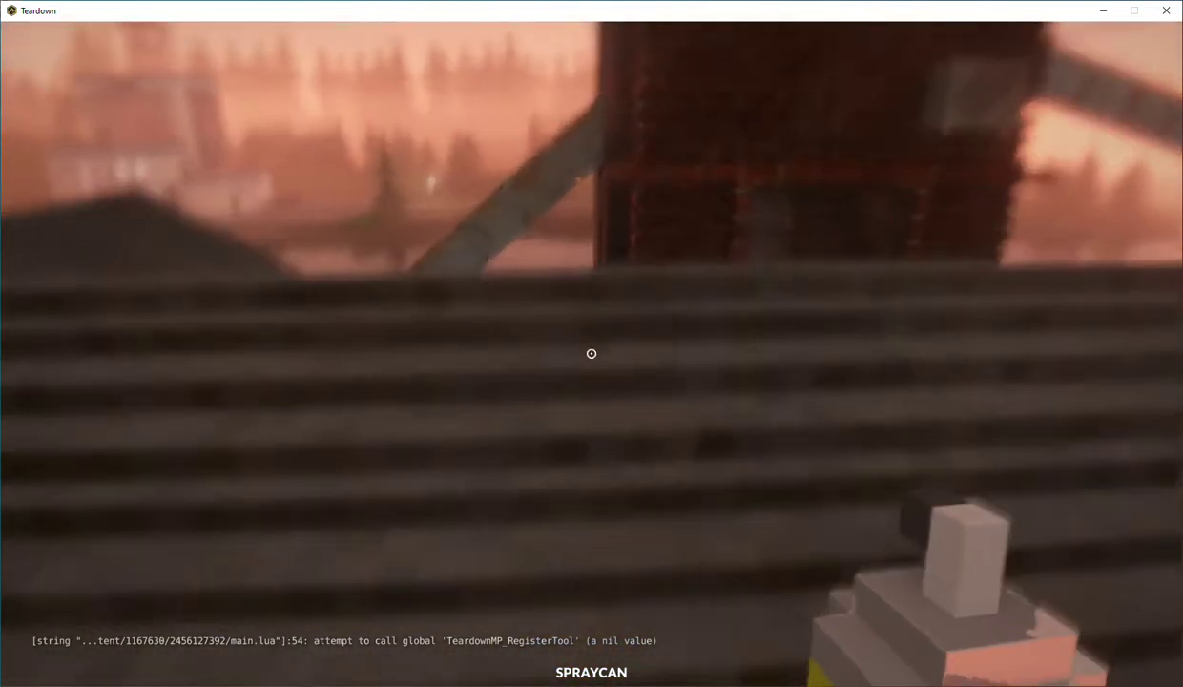
{"action": "left_click_drag", "start_coordinate": [591, 354], "coordinate": [591, 354]}
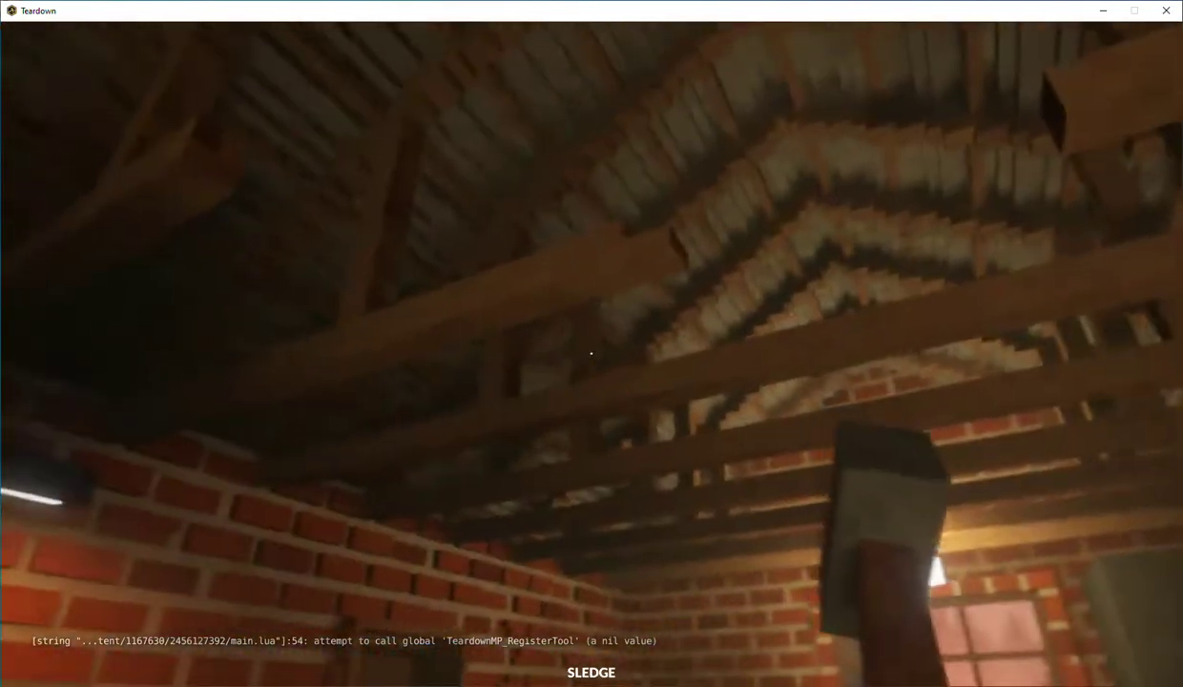
{"action": "left_click", "coordinate": [590, 354]}
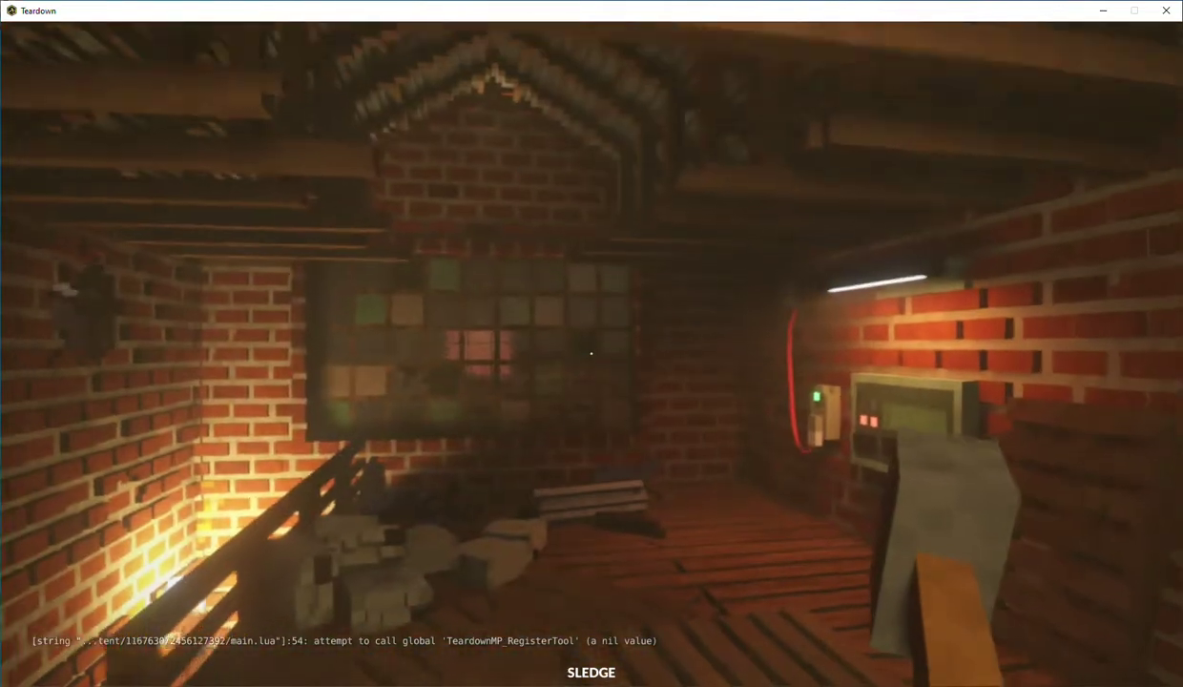
Open the top-down mission map and pan it toward the player's position
{"action": "key", "text": "Tab"}
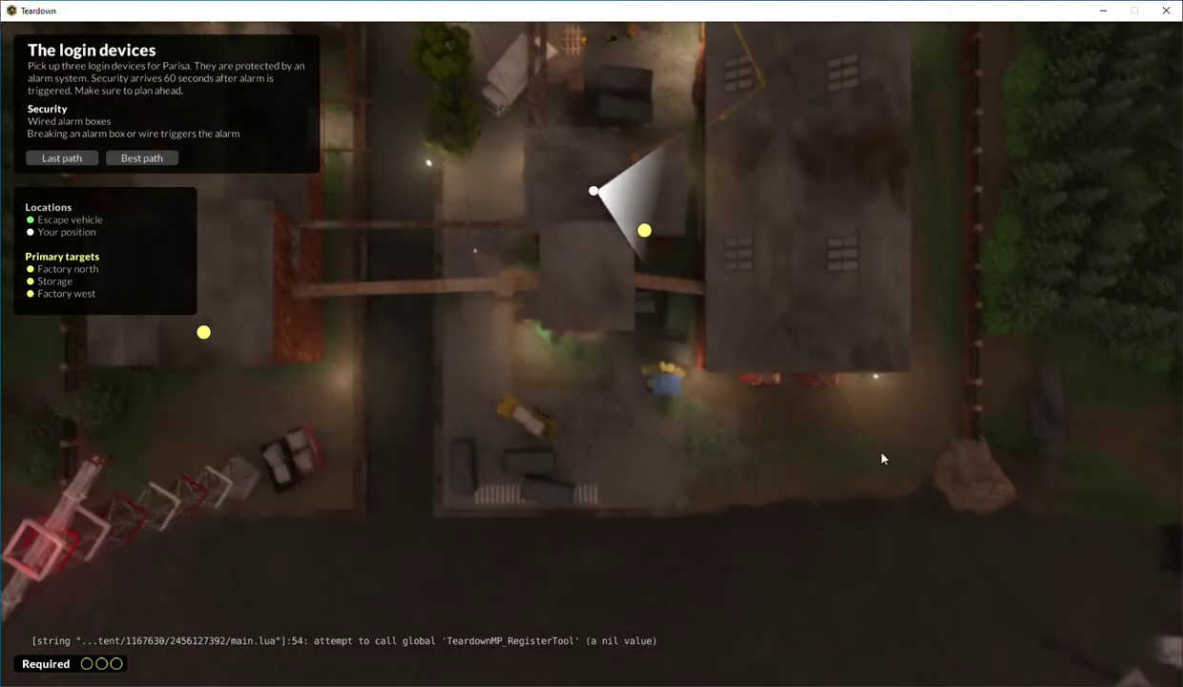
{"action": "left_click_drag", "start_coordinate": [882, 459], "coordinate": [855, 580]}
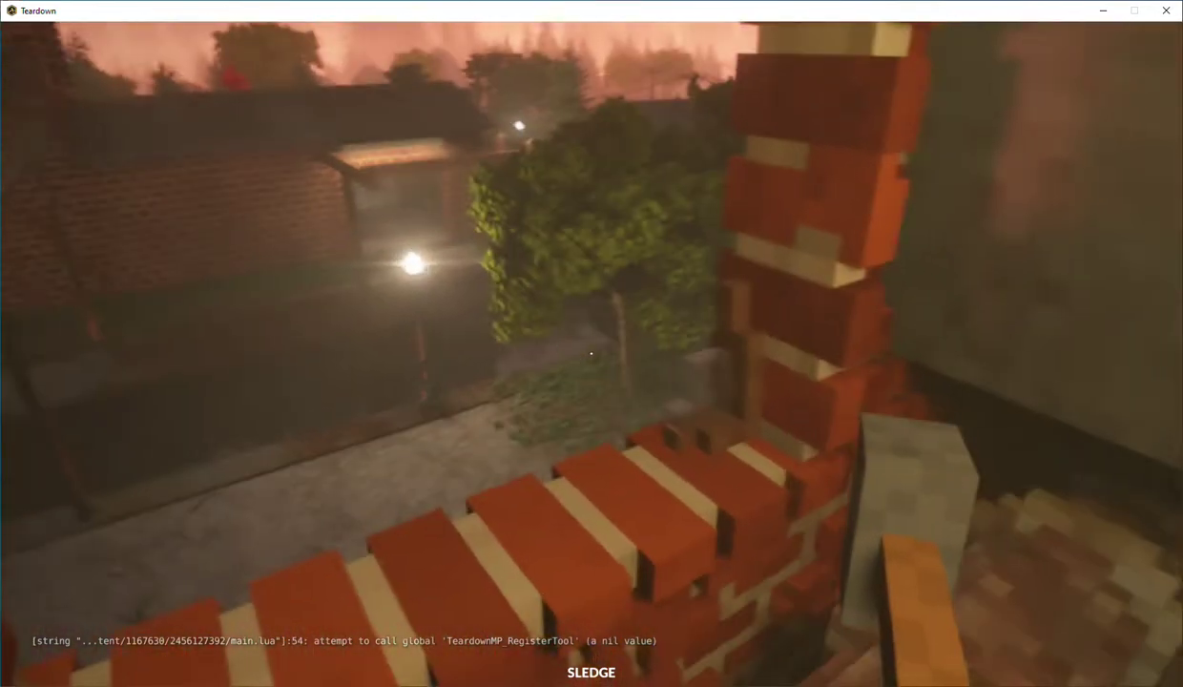
Smash the brick column and paint yellow stripes up the ramp, wall and wooden floor
{"action": "left_click", "coordinate": [591, 354]}
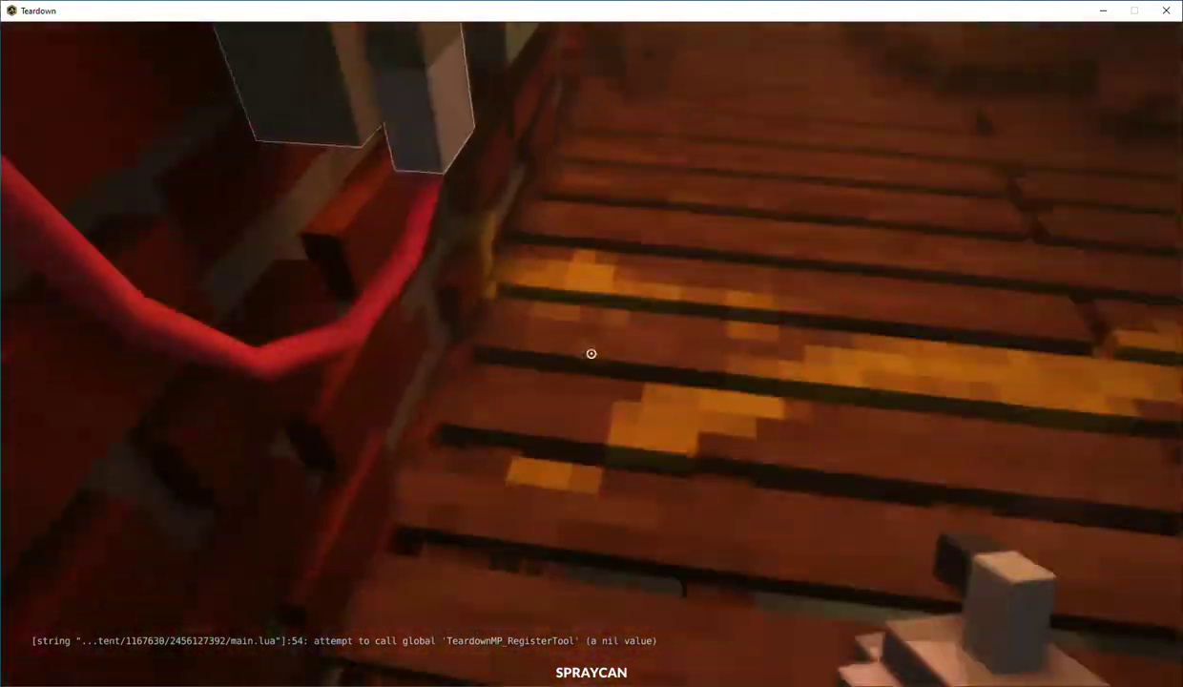
{"action": "left_click_drag", "start_coordinate": [590, 354], "coordinate": [591, 354]}
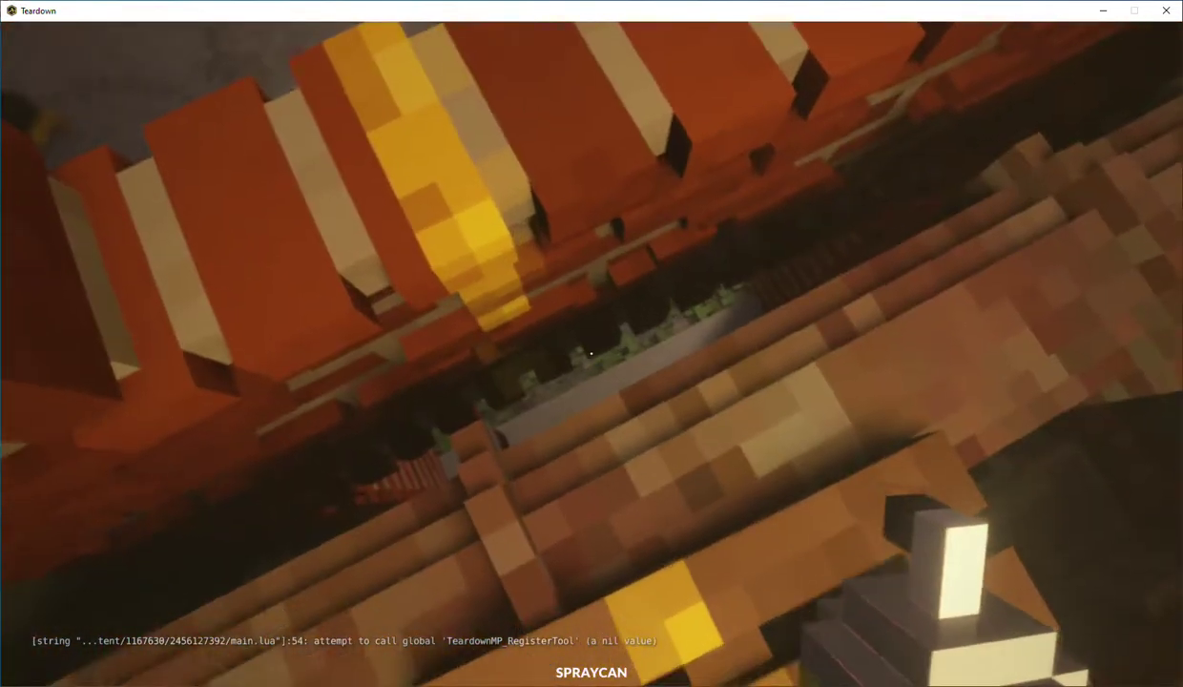
{"action": "left_click_drag", "start_coordinate": [590, 354], "coordinate": [590, 354]}
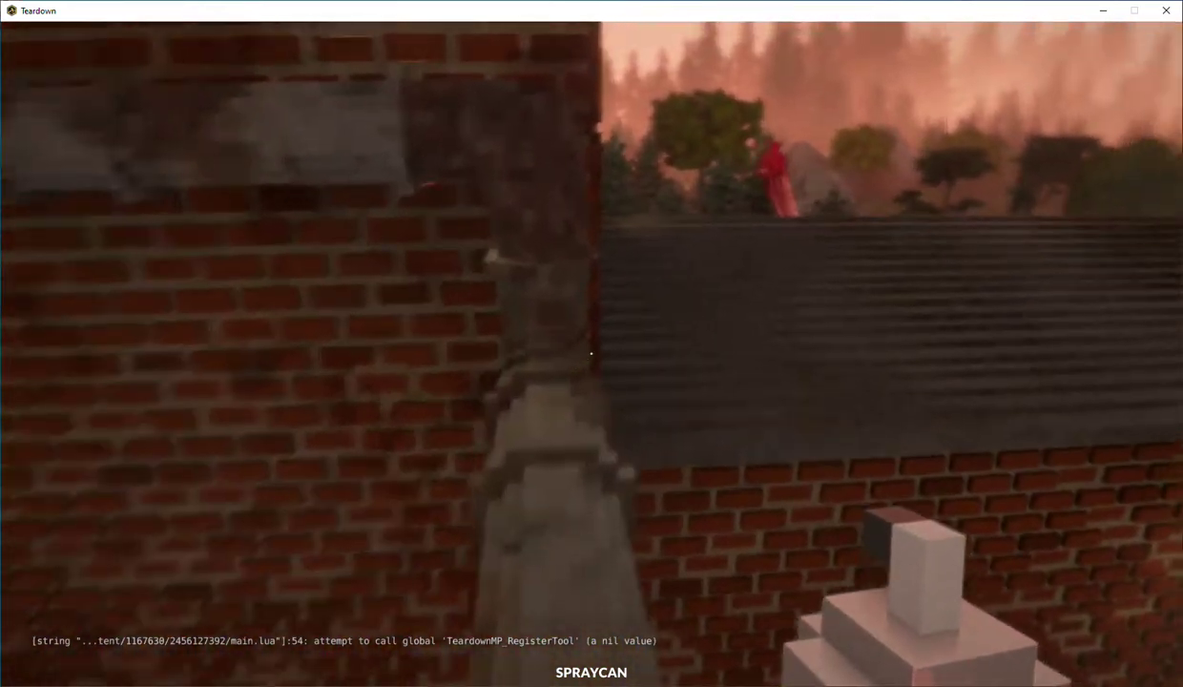
{"action": "scroll", "coordinate": [591, 353], "scroll_direction": "up", "scroll_amount": 1}
Knock a wide hole through the window wall and the bricks around the chimney
{"action": "left_click", "coordinate": [591, 353]}
{"action": "left_click", "coordinate": [592, 353]}
{"action": "left_click", "coordinate": [591, 353]}
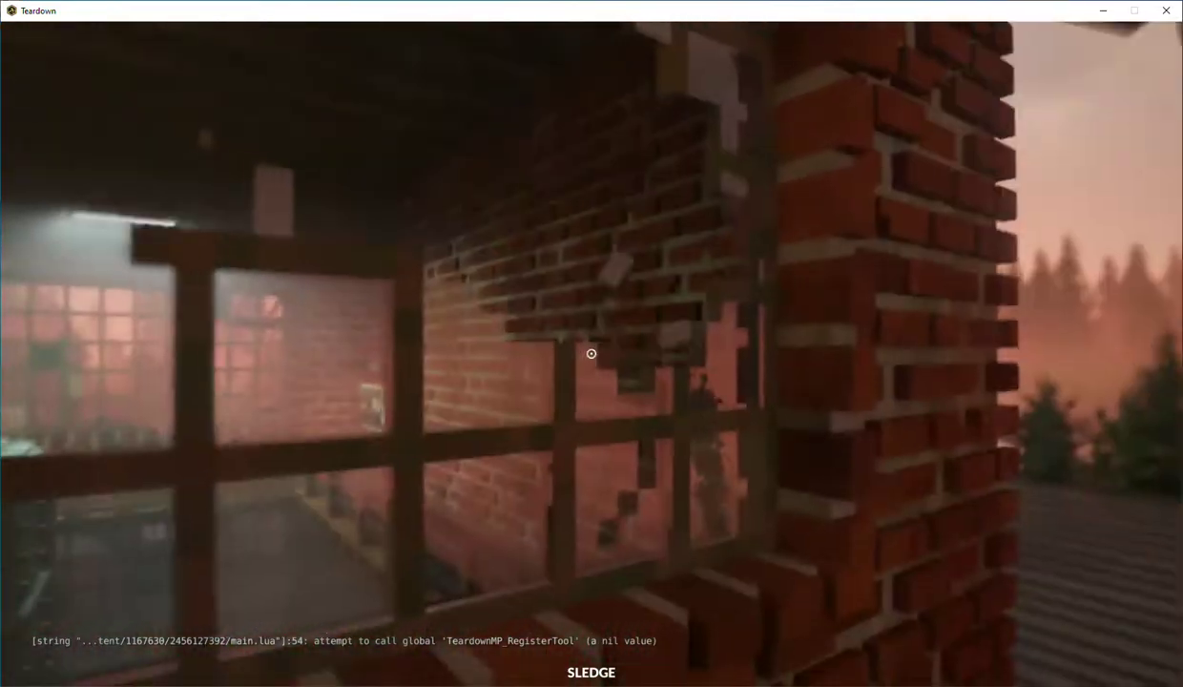
{"action": "left_click", "coordinate": [591, 353]}
{"action": "left_click", "coordinate": [592, 353]}
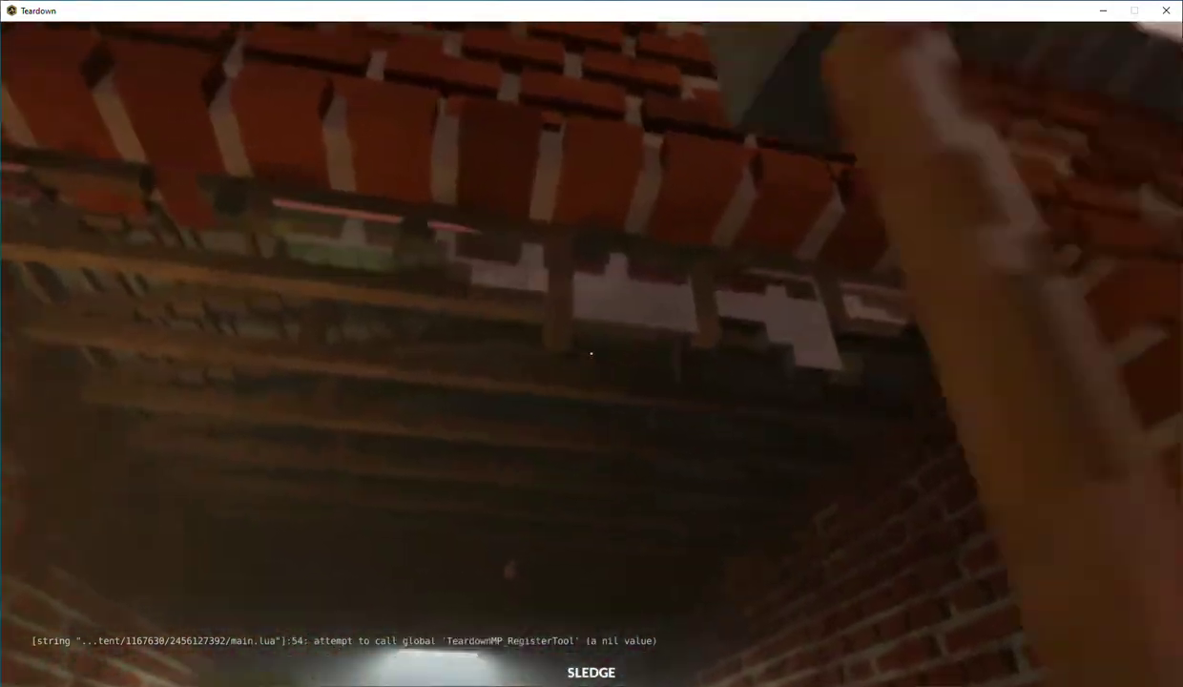
{"action": "left_click", "coordinate": [592, 353]}
{"action": "left_click", "coordinate": [592, 353]}
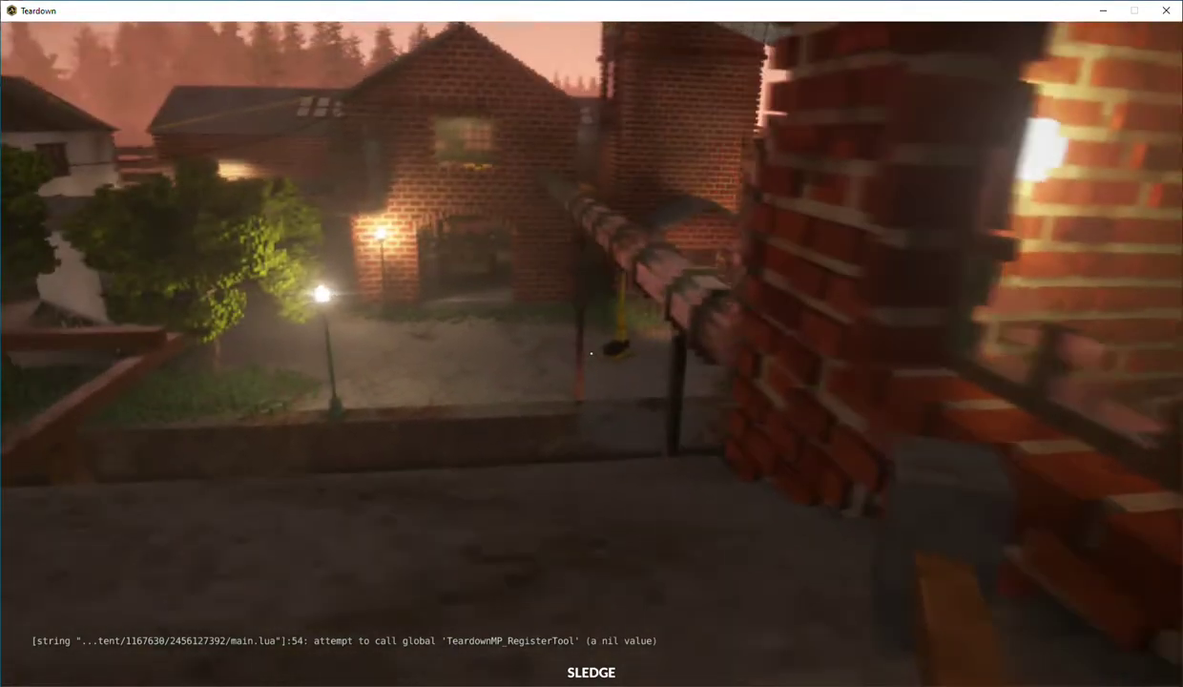
Walk forward through the brick building's interior into the brick room
{"action": "key", "text": "w"}
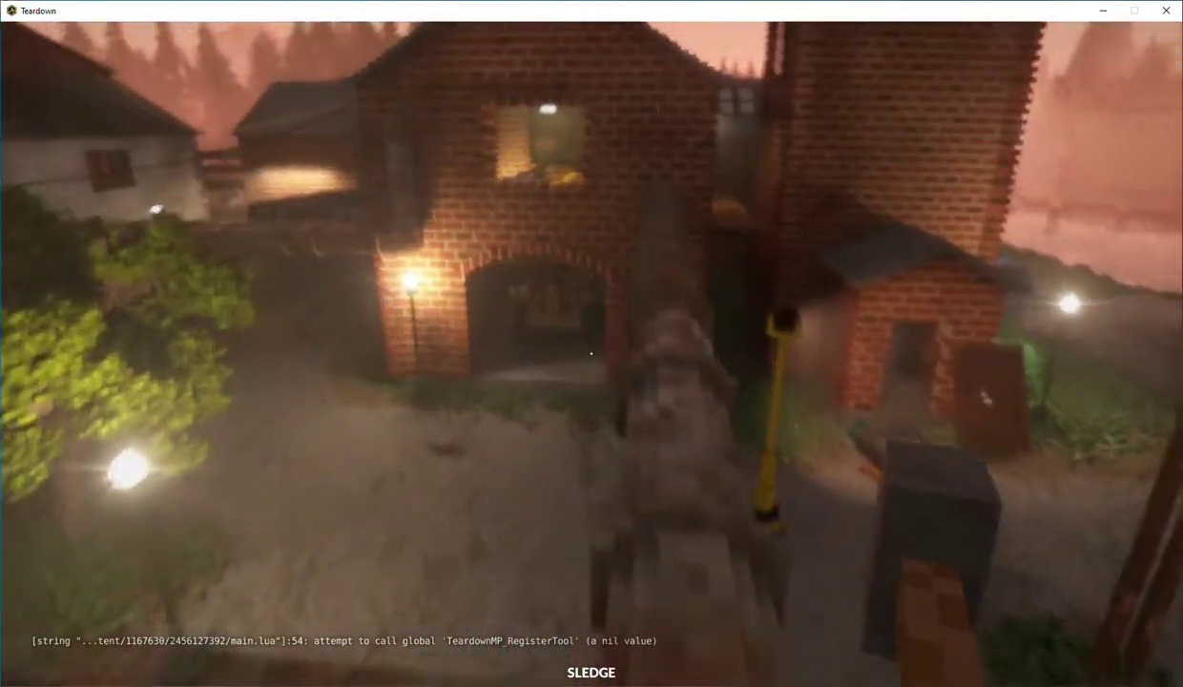
{"action": "key", "text": "w"}
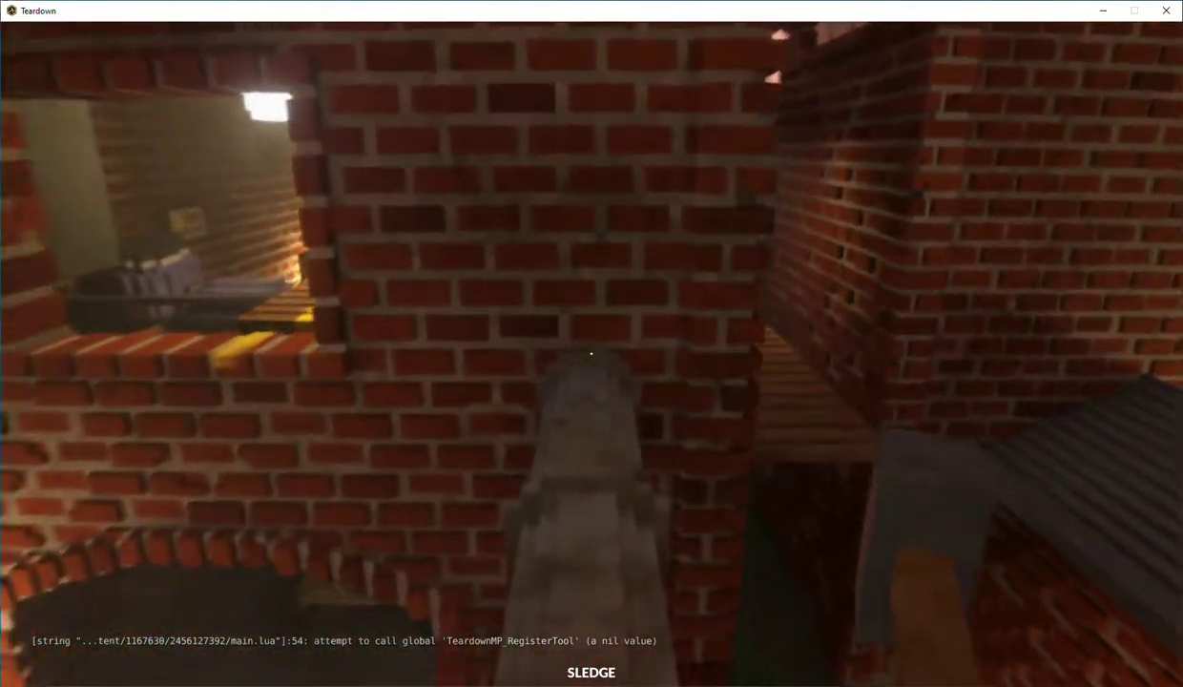
{"action": "key", "text": "w"}
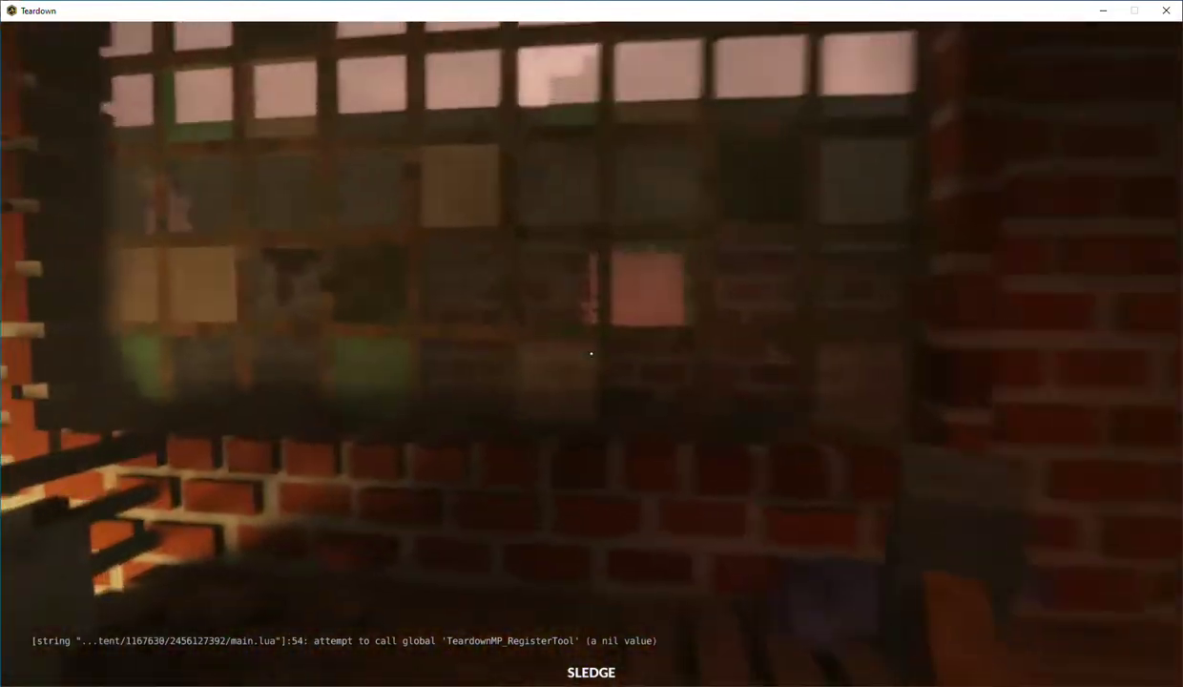
{"action": "key", "text": "w"}
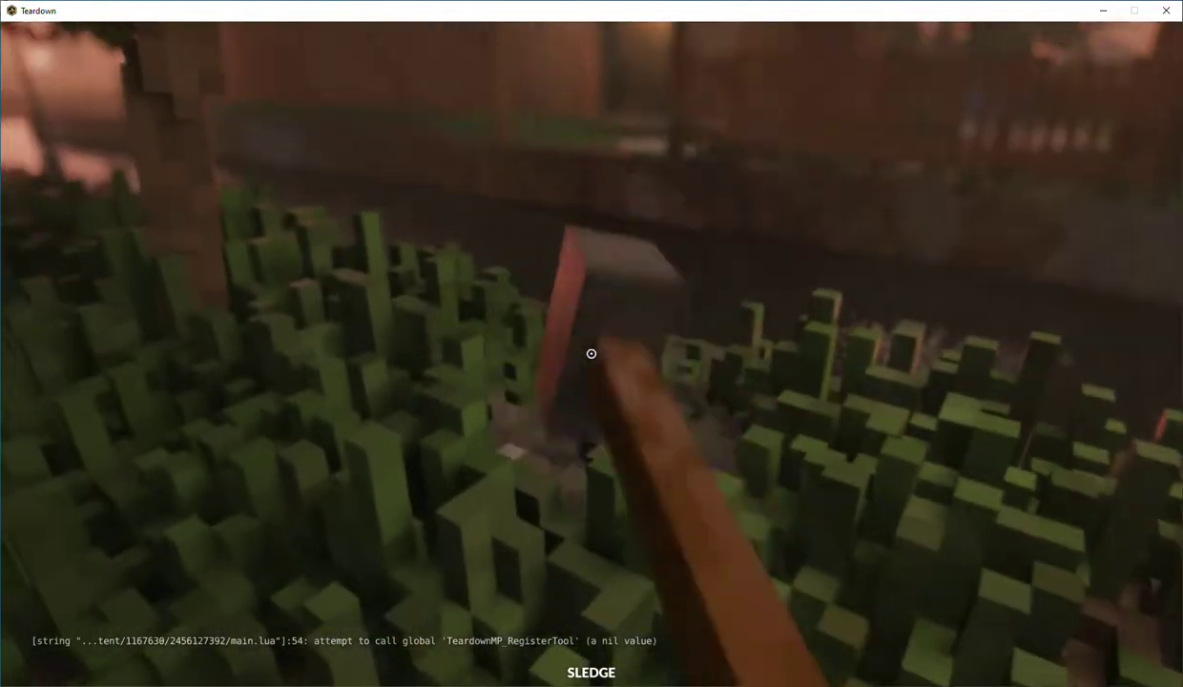
{"action": "key", "text": "w"}
{"action": "key", "text": "w"}
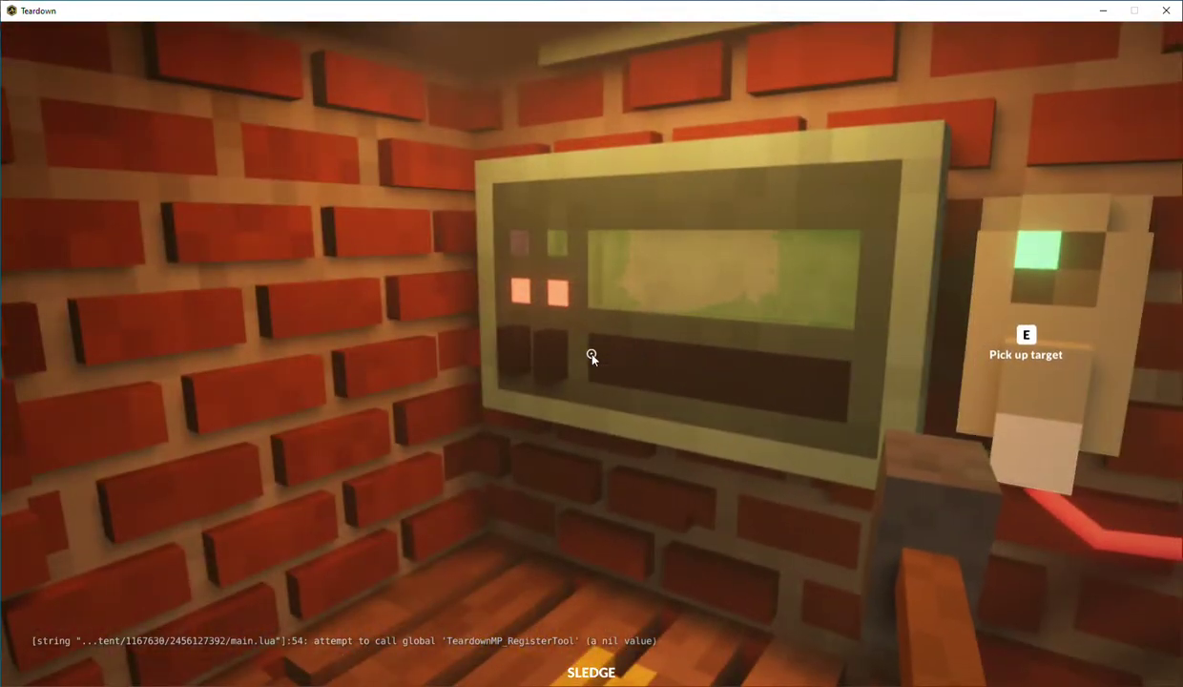
{"action": "key", "text": "Escape"}
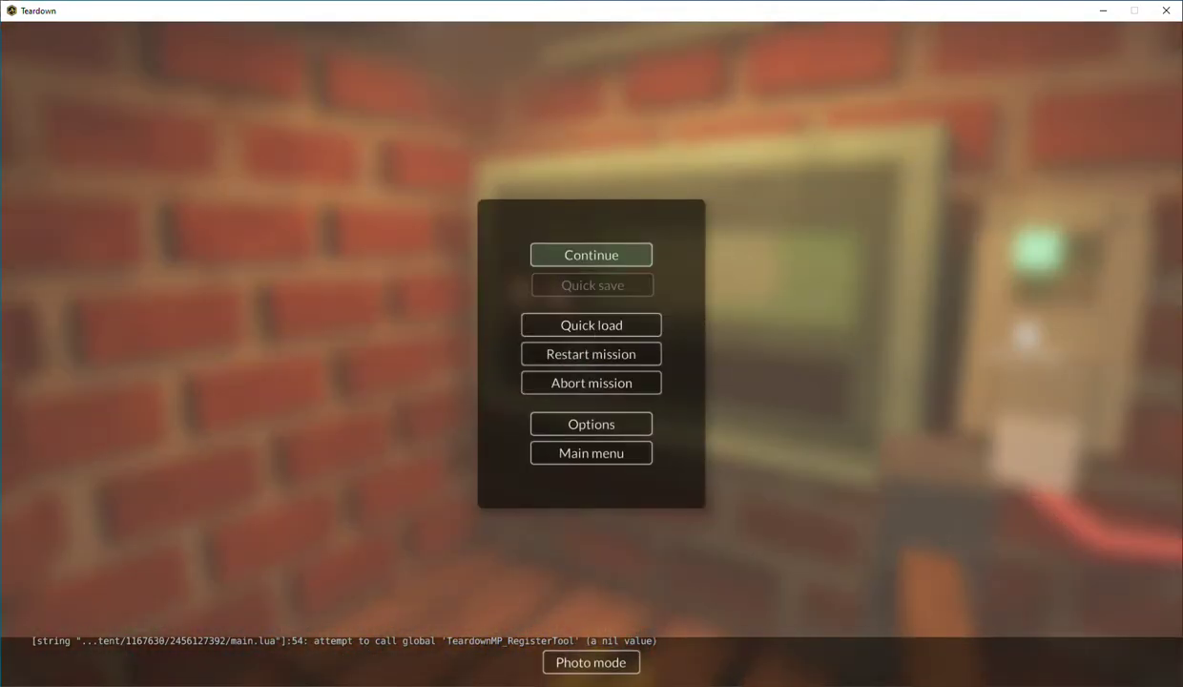
{"action": "left_click", "coordinate": [590, 289]}
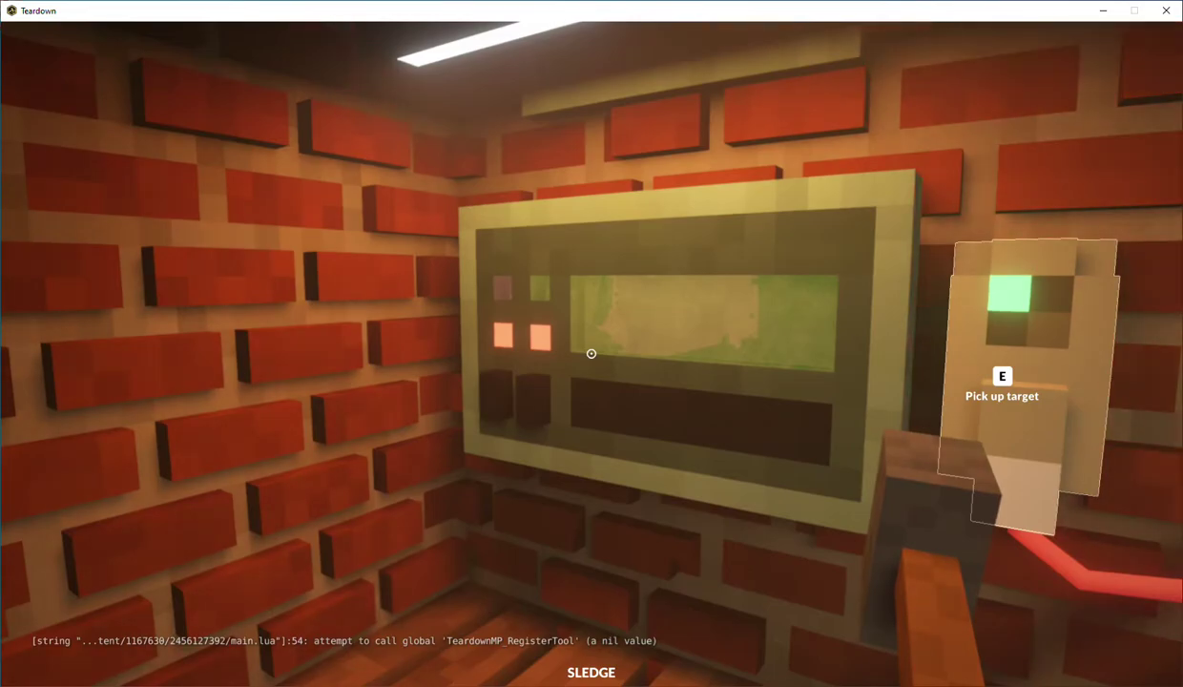
Grab the login devices, break through the window wall, and board the escape van
{"action": "key", "text": "e"}
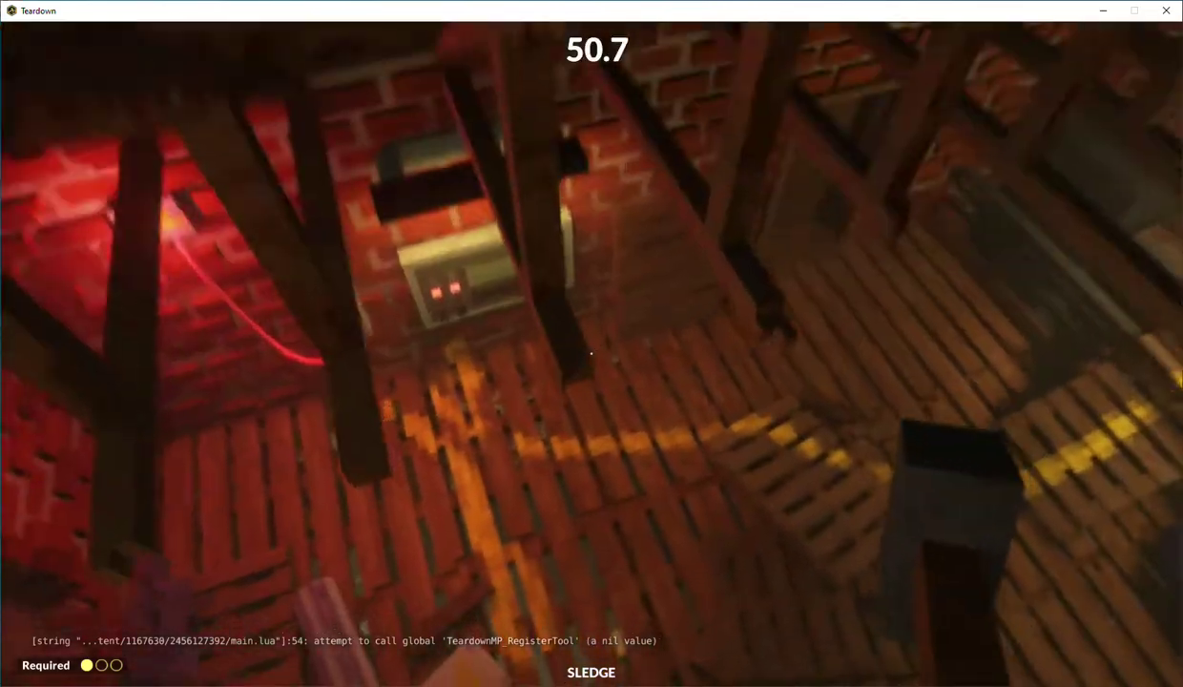
{"action": "left_click", "coordinate": [592, 354]}
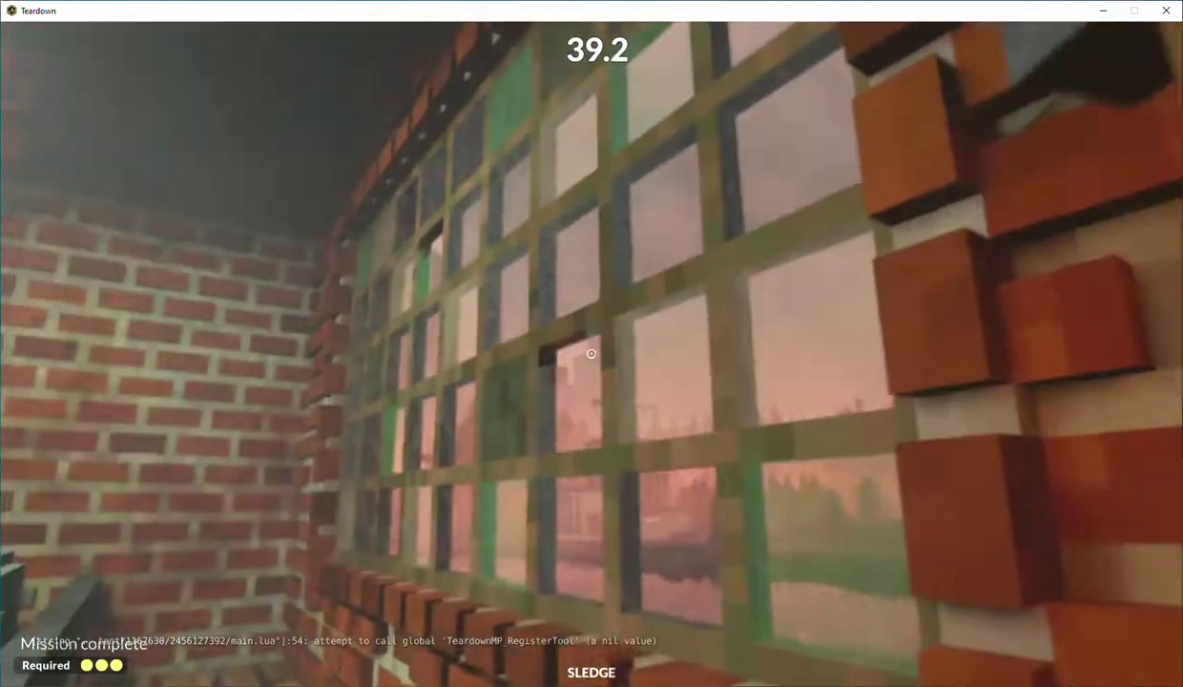
{"action": "left_click", "coordinate": [592, 353]}
{"action": "left_click", "coordinate": [591, 353]}
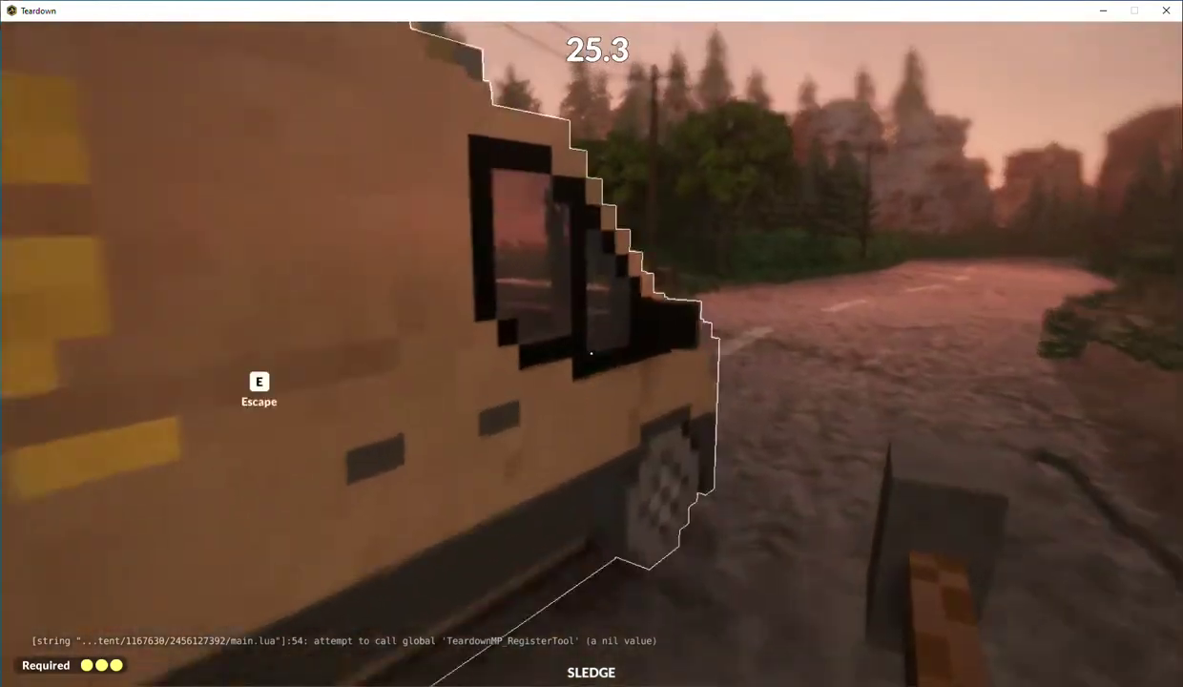
{"action": "key", "text": "e"}
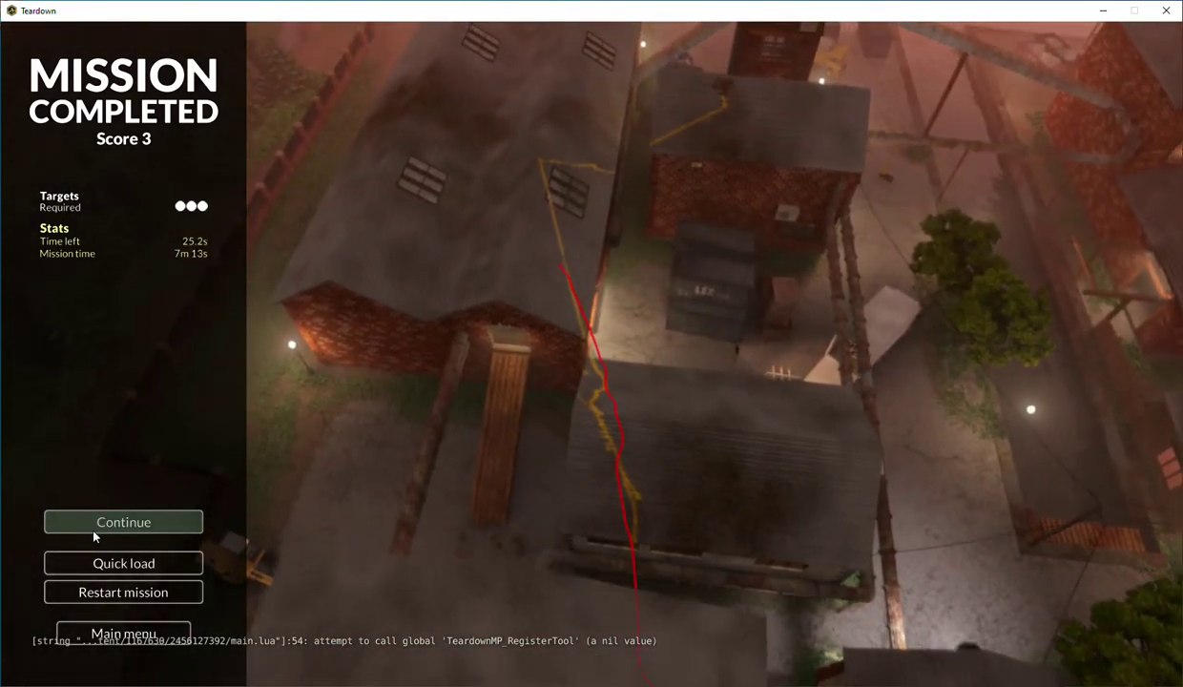
Continue from the Mission Completed results to the hub, then pause the game
{"action": "left_click", "coordinate": [93, 534]}
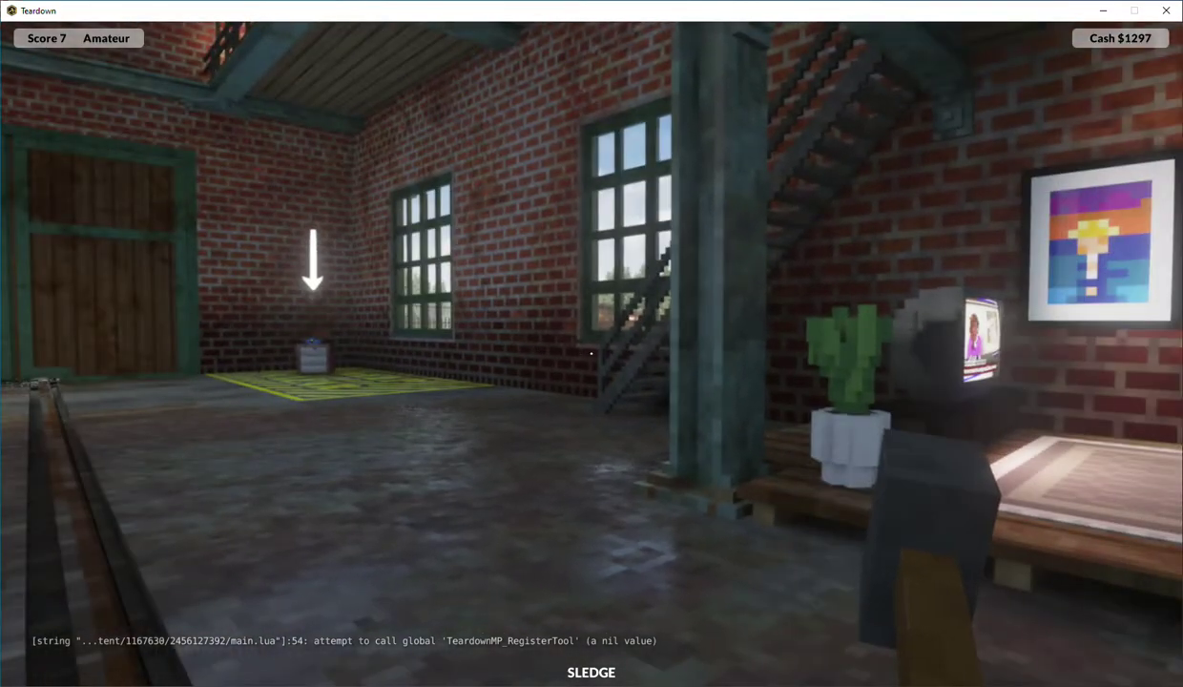
{"action": "key", "text": "Escape"}
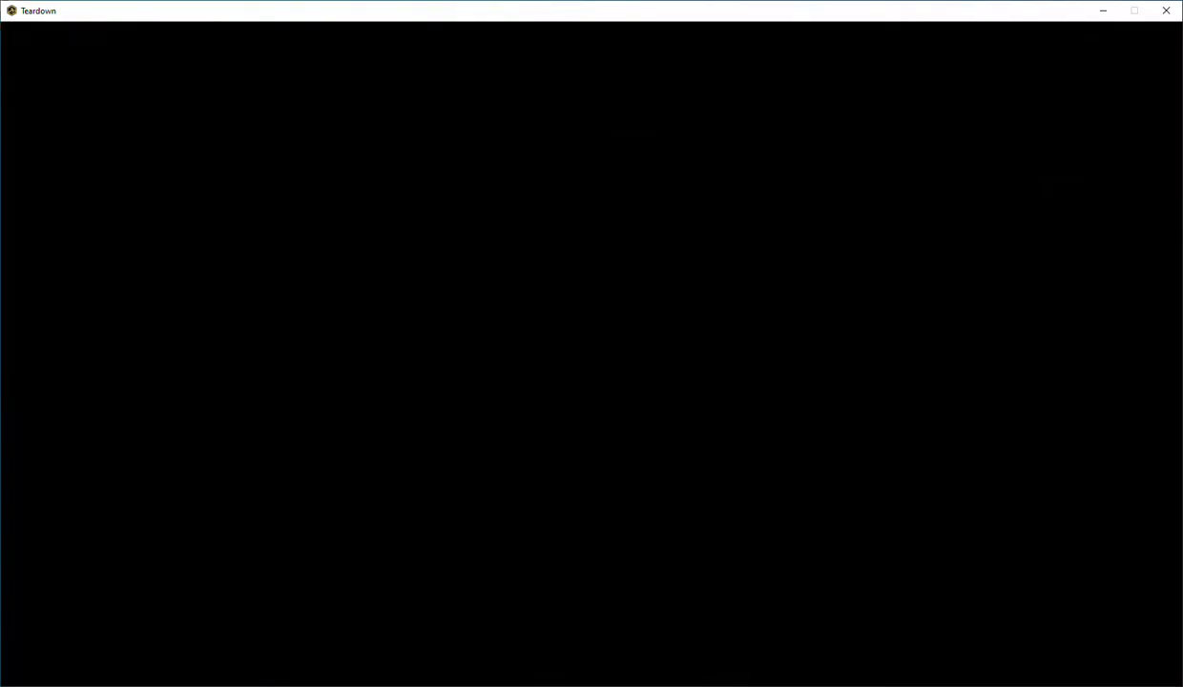